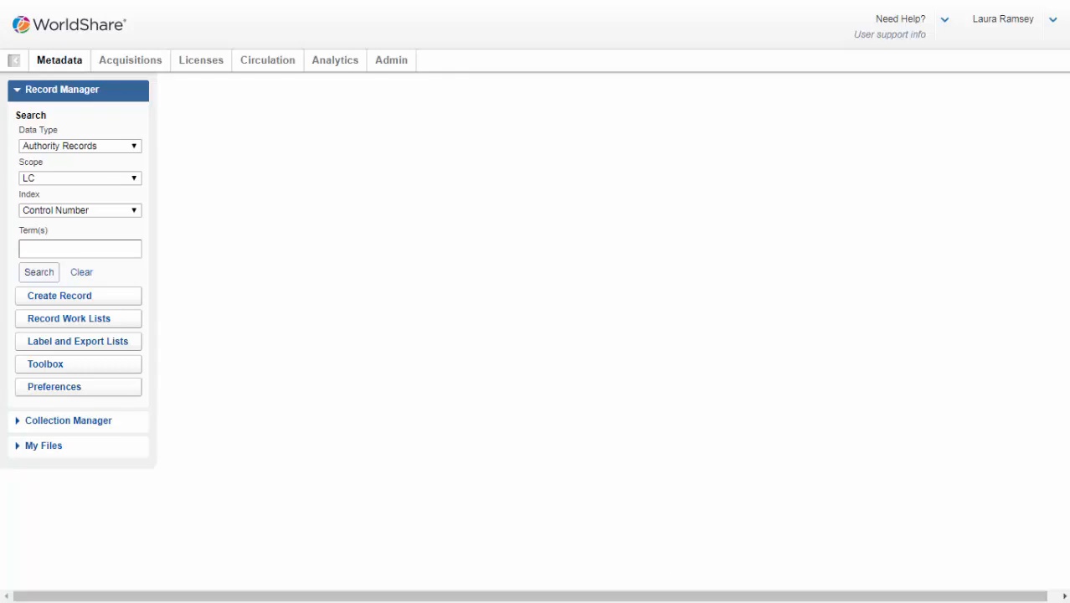
- Create a new LC Authorities authority record with the heading type Names
left_click(50, 306)
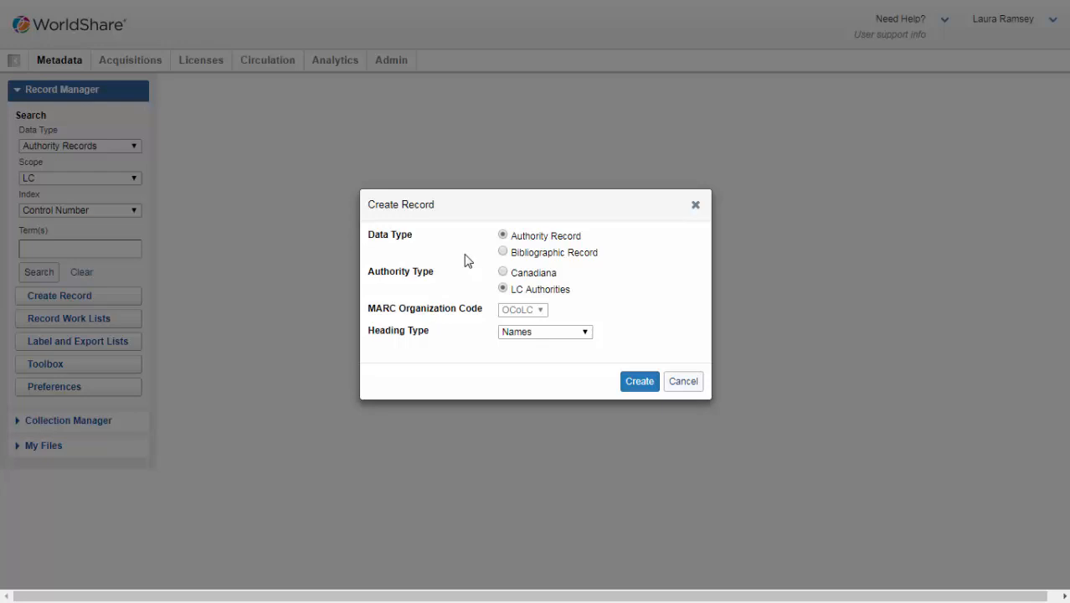
left_click(587, 335)
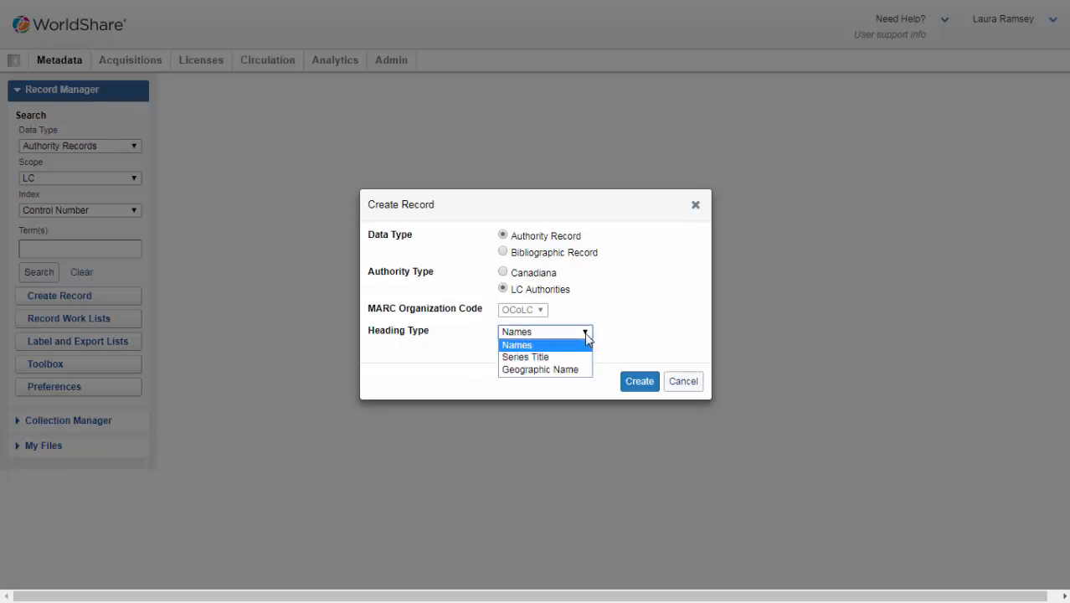
left_click(587, 338)
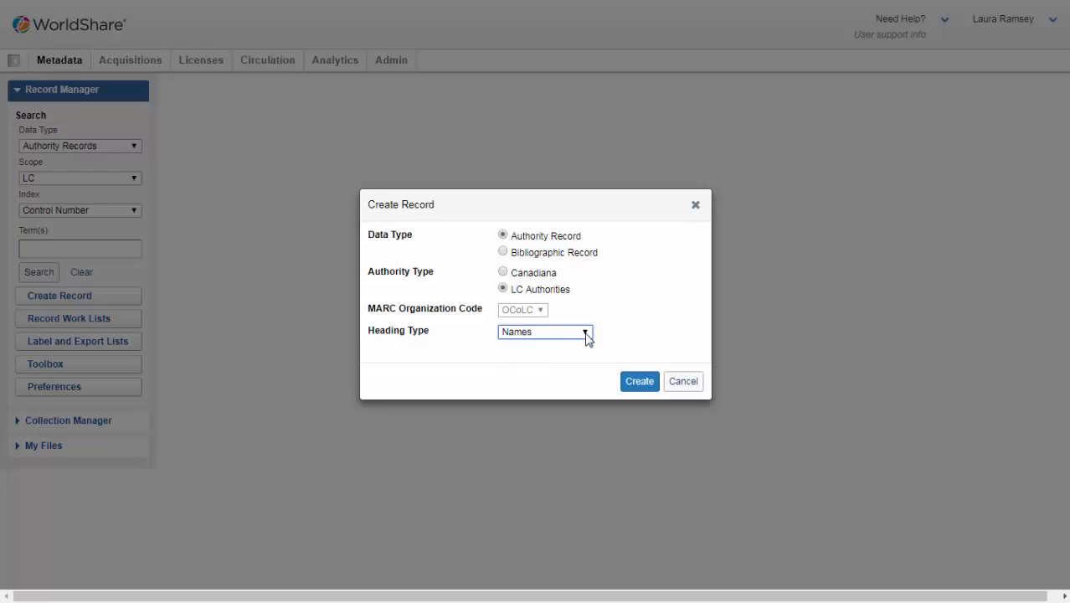
left_click(638, 381)
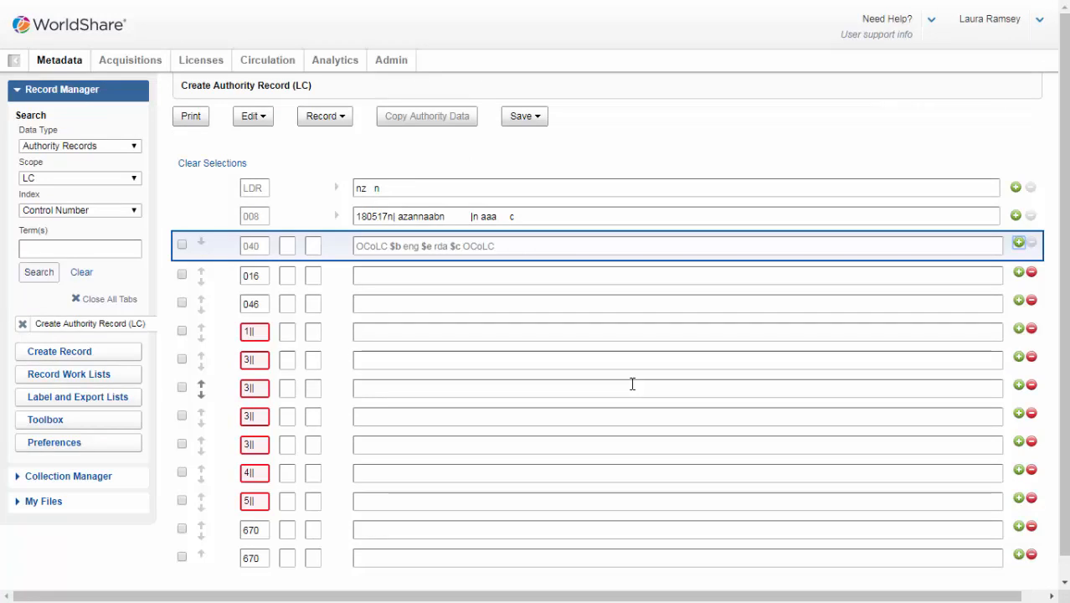
- Fill in a 100 field with first indicator 1, the author's surname and initials, and the fuller form of the name in $q
left_click(268, 332)
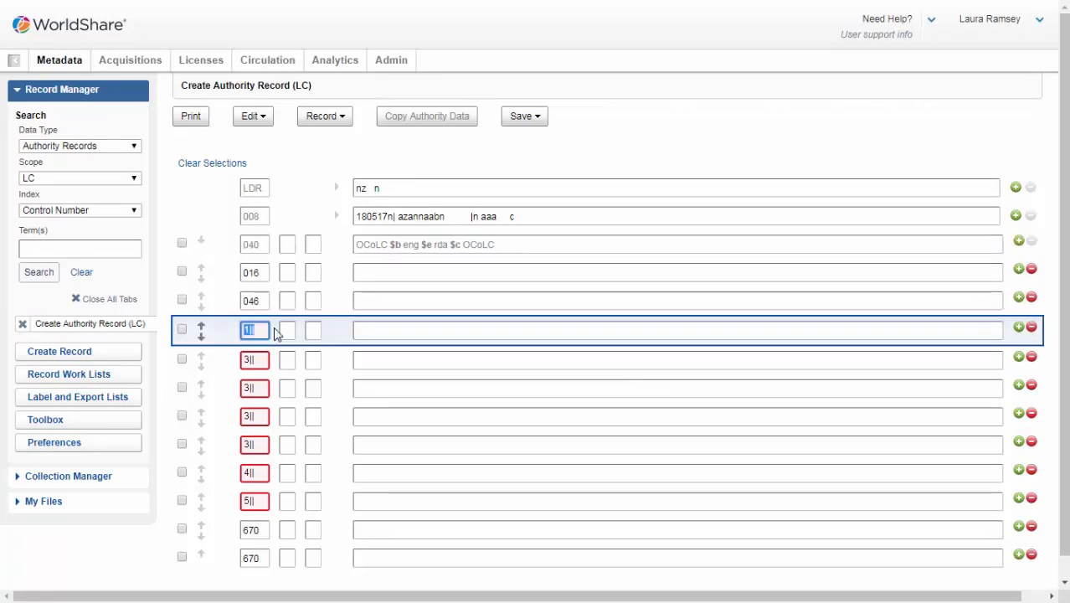
type("1001")
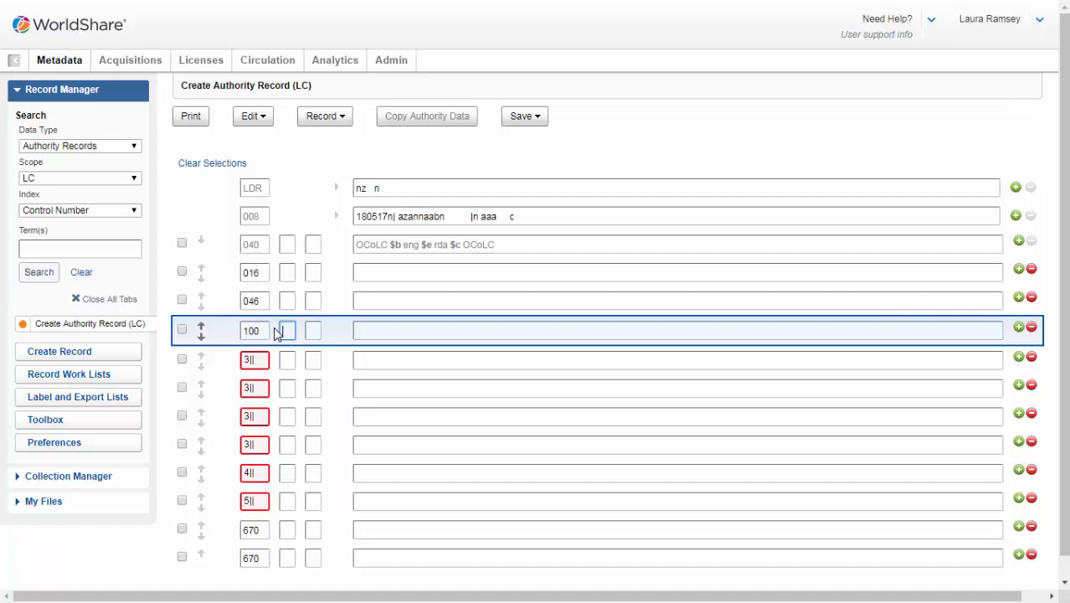
key("Tab")
type("Ram")
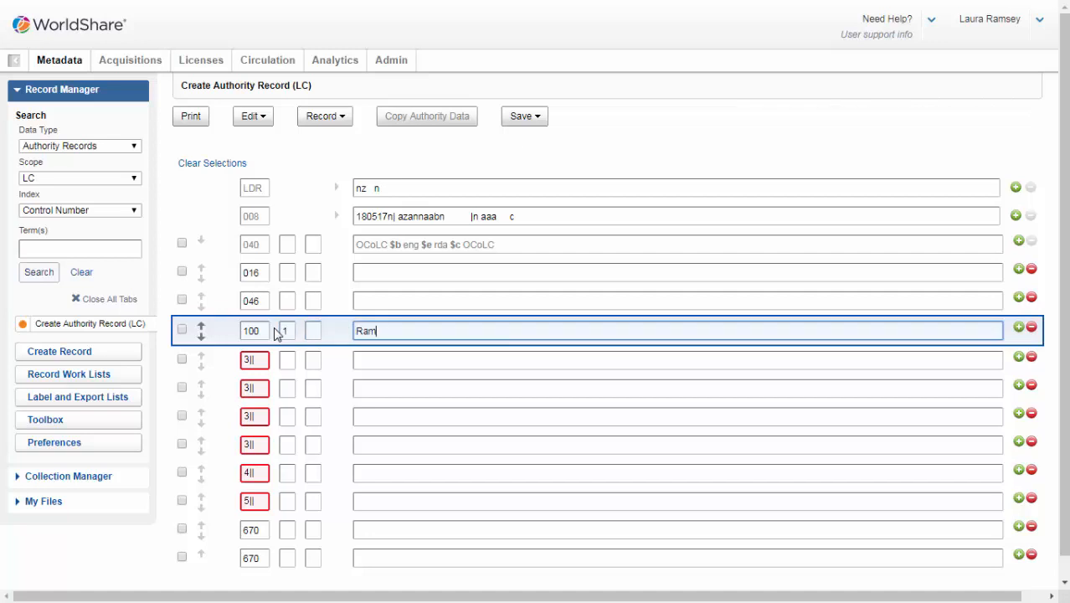
type("sey, L. R. $q (Laura R.)")
key("Tab")
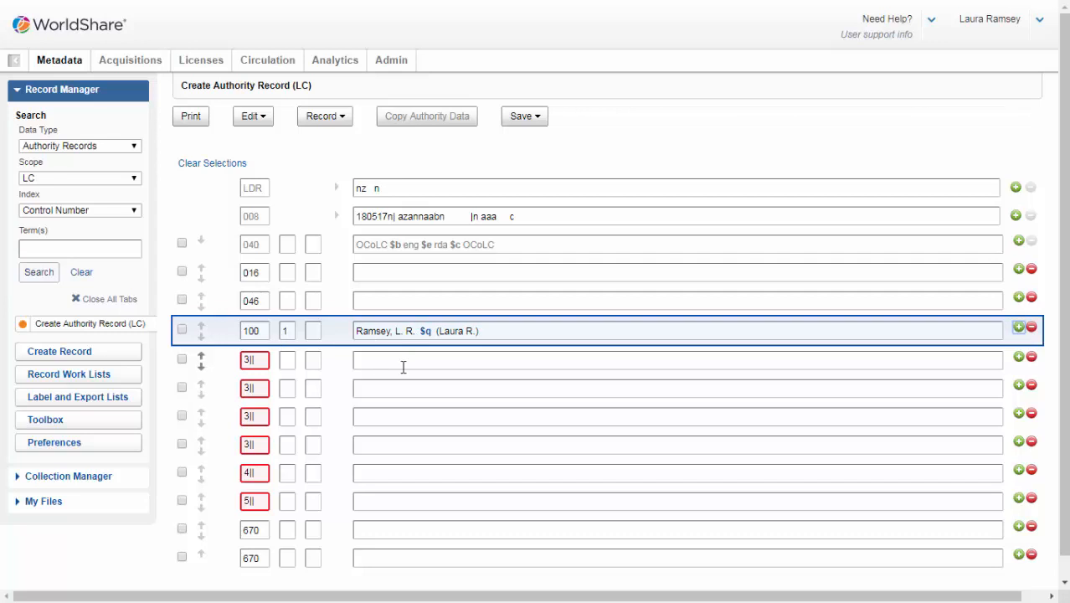
- Change the 4|| row to a 400 field with first indicator 1 and enter the author's fuller name as the variant
left_click(261, 472)
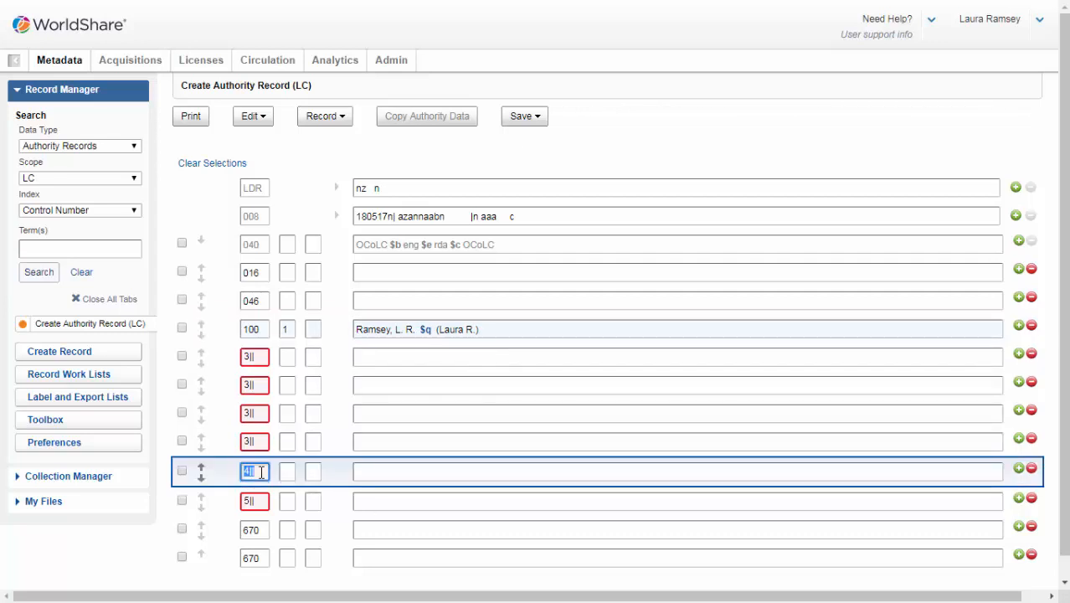
type("400")
type("1")
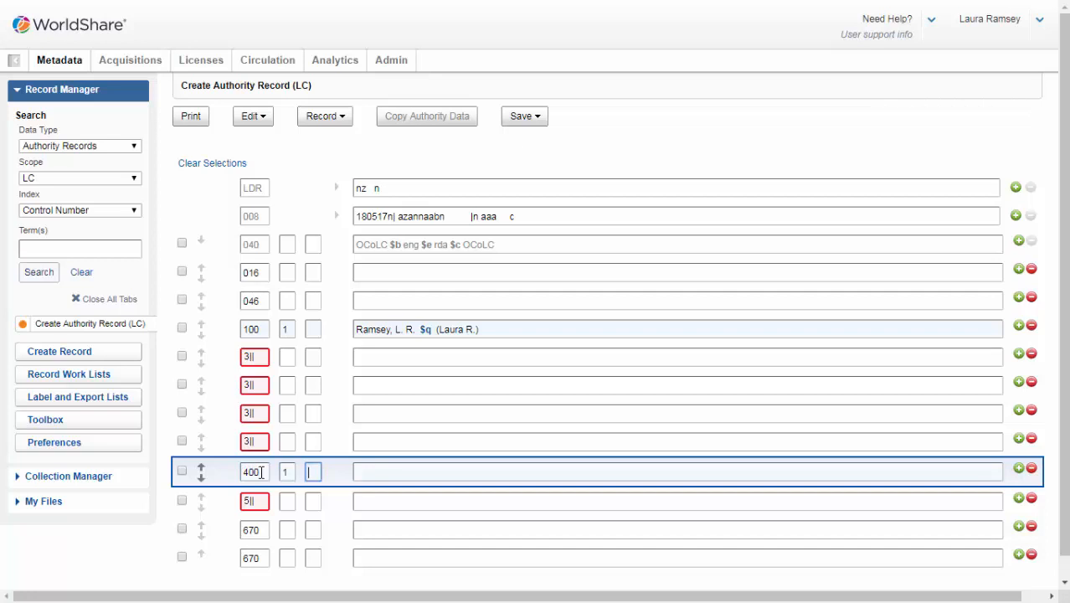
key("Tab")
type("Ram")
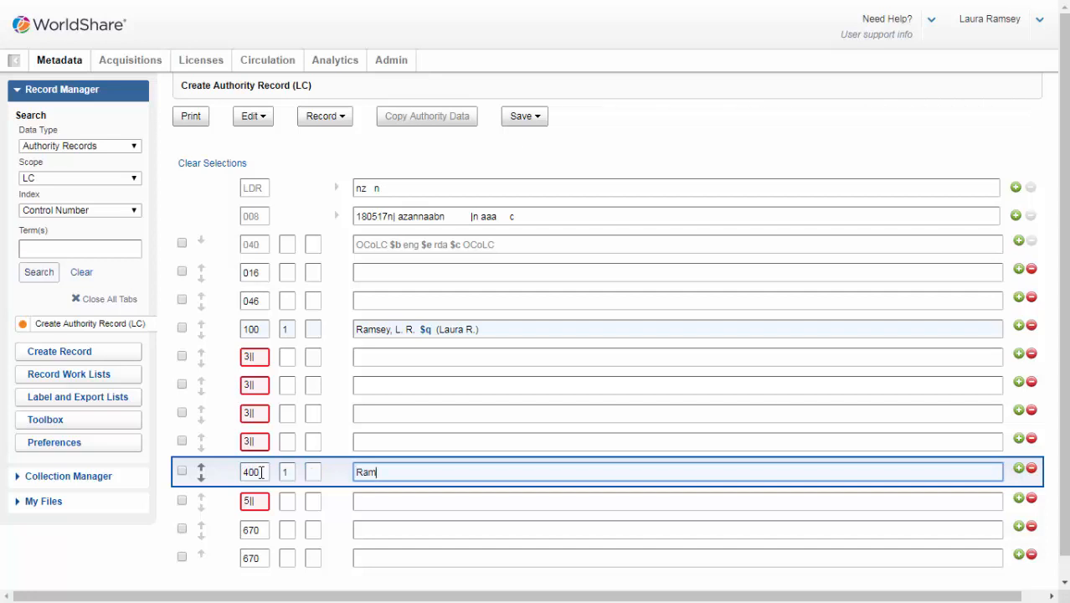
type("sey, Laura R.")
- Enter the source citation in the first 670 field: "Thinking of others, 2006: $b title page" followed by the author's name in parentheses
left_click(384, 531)
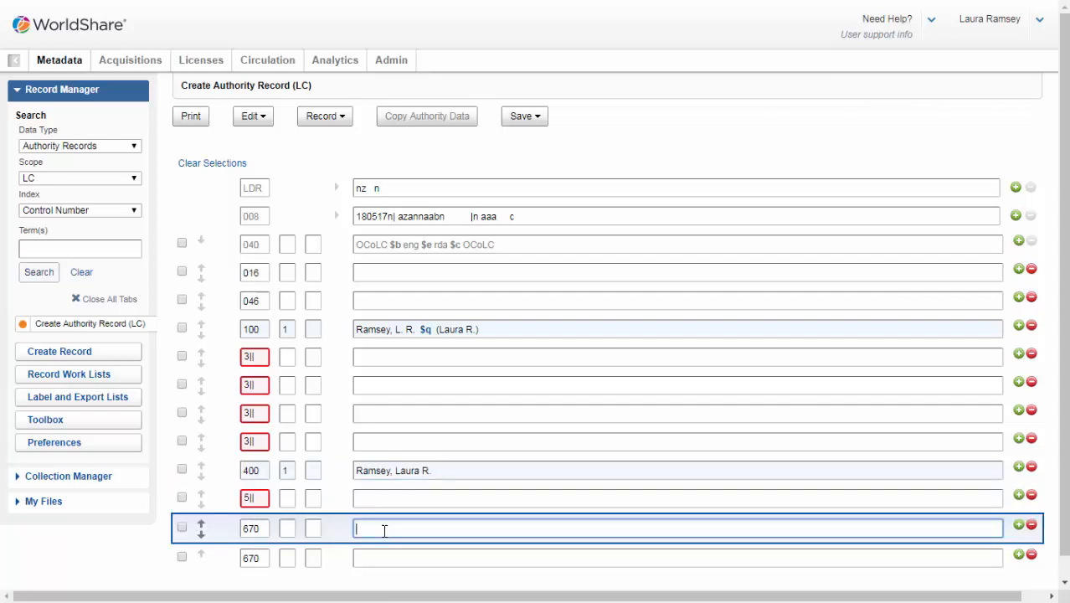
type("Ti")
type("hinki")
type("ng of")
type("others")
type(",")
type(" 2006: ")
type("$b ")
type("title pag")
type("e (L.")
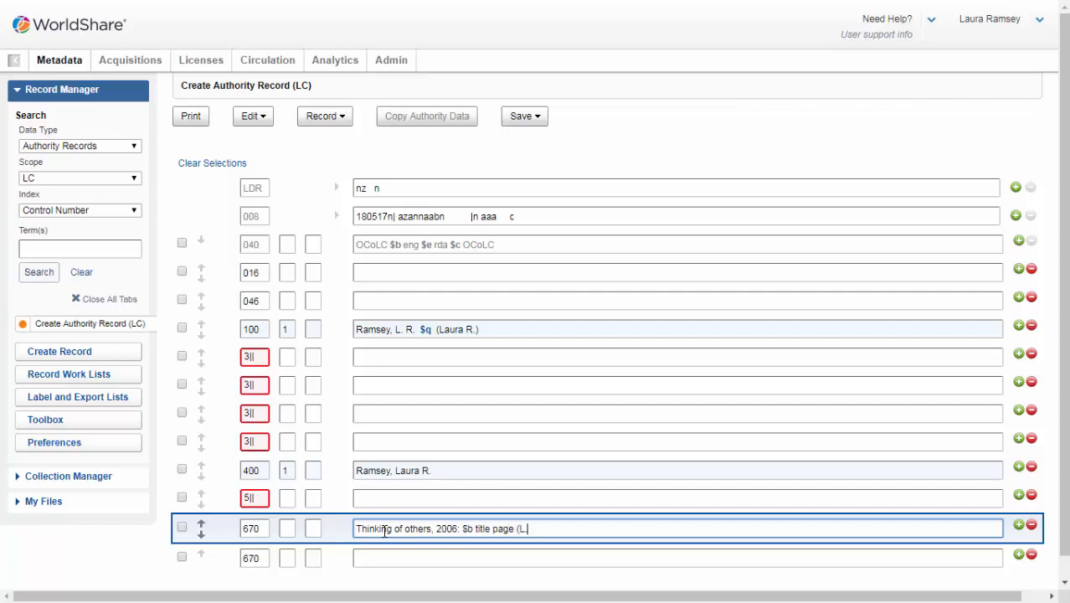
type("R. Ramsey)")
- Remove the empty rows below the completed 670 field, including the unused second 670
left_click(1019, 555)
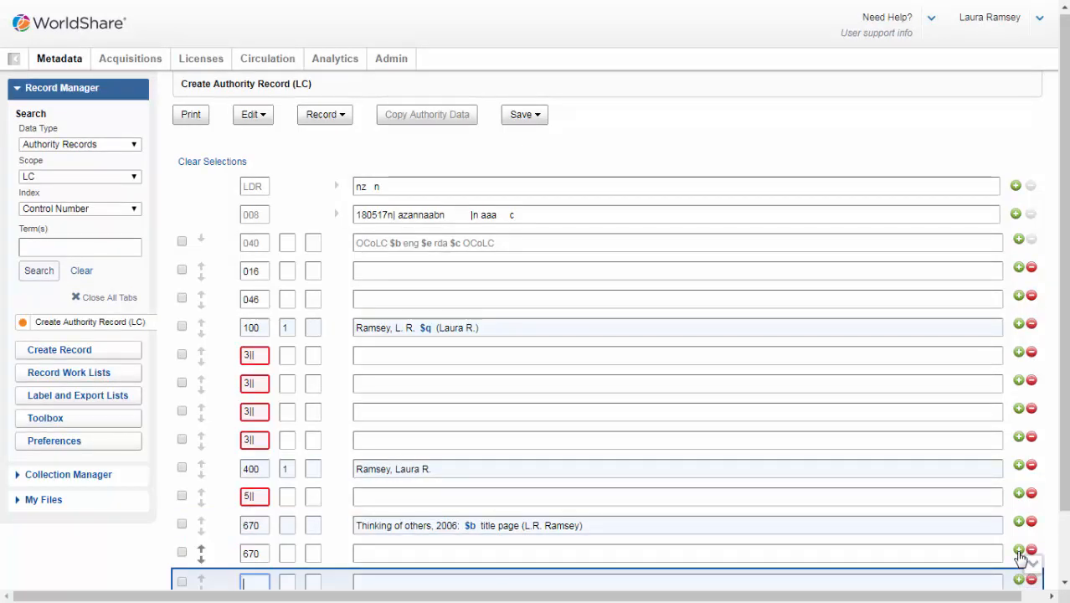
left_click(1033, 555)
left_click(1033, 556)
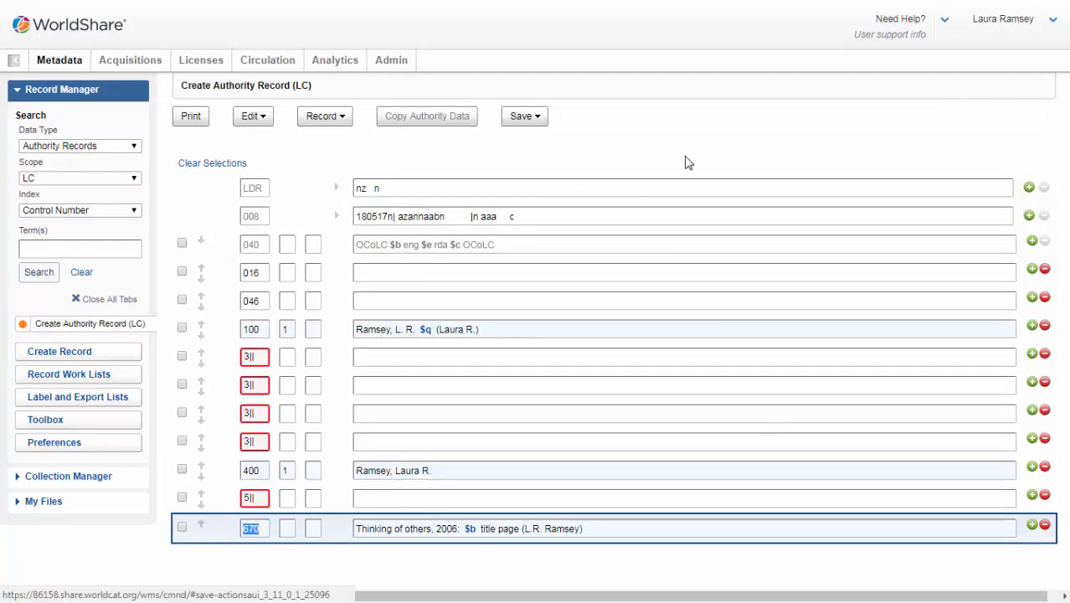
- Reformat the authority record to clear its unused fields, and validate it
left_click(342, 121)
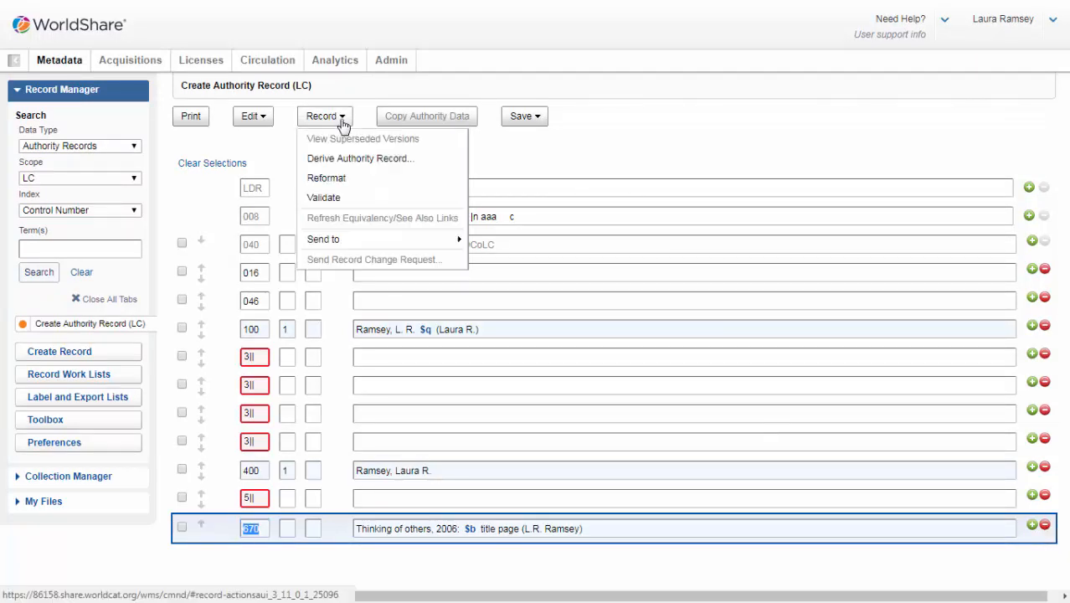
left_click(327, 178)
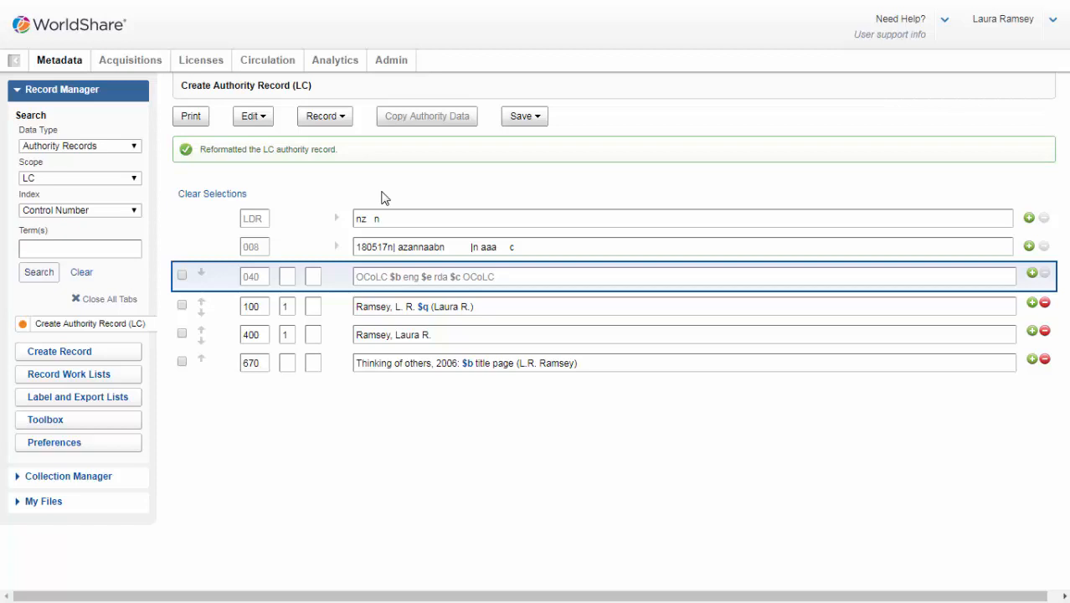
left_click(345, 125)
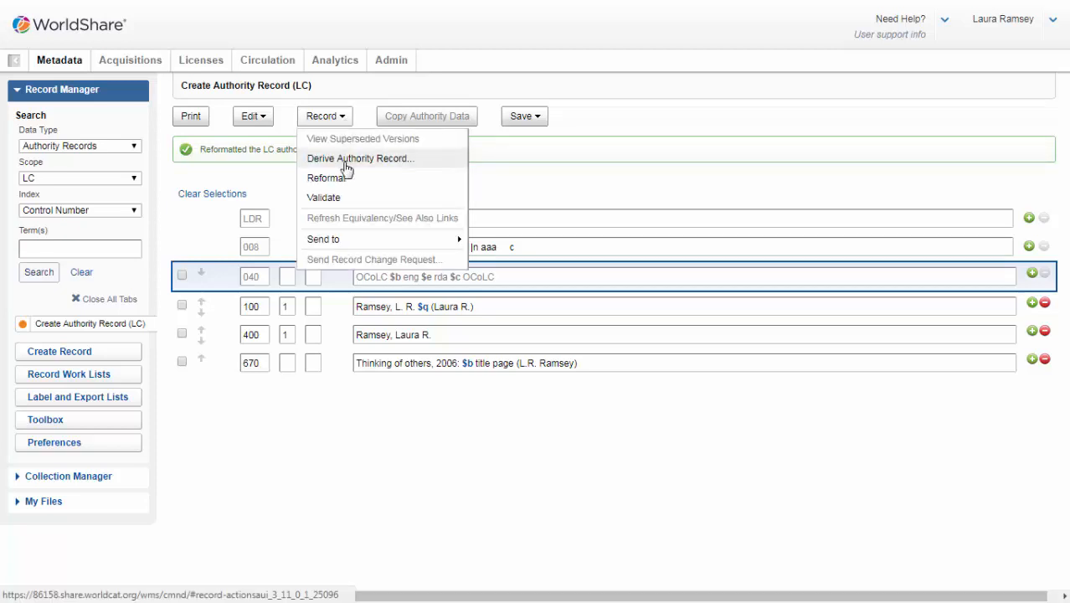
left_click(341, 201)
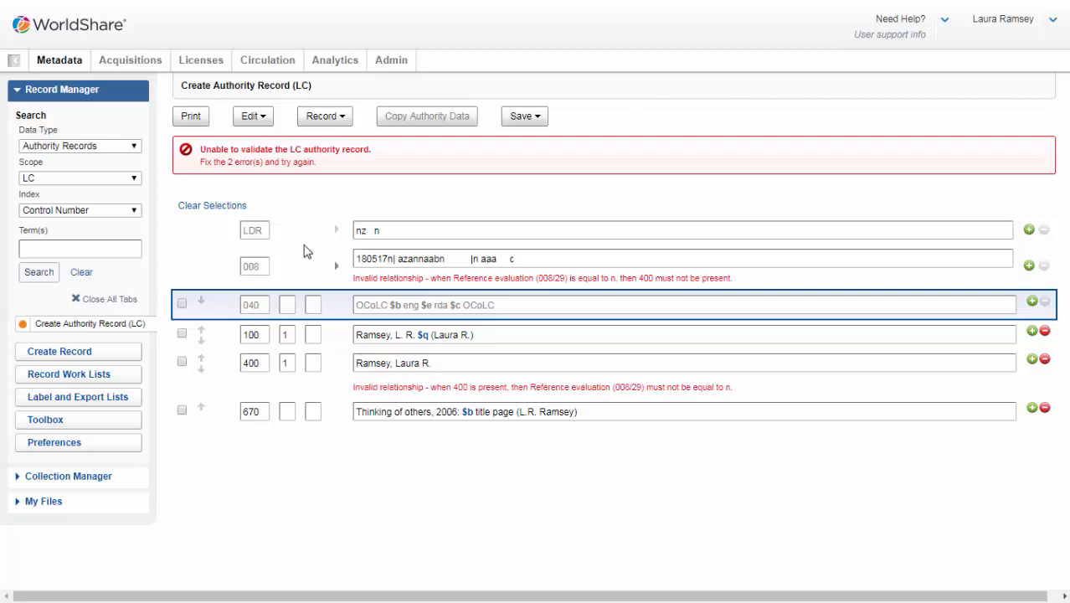
- In field 008, set Reference evaluation to "a - Tracings are consistent with the heading" and validate the record again
left_click(338, 263)
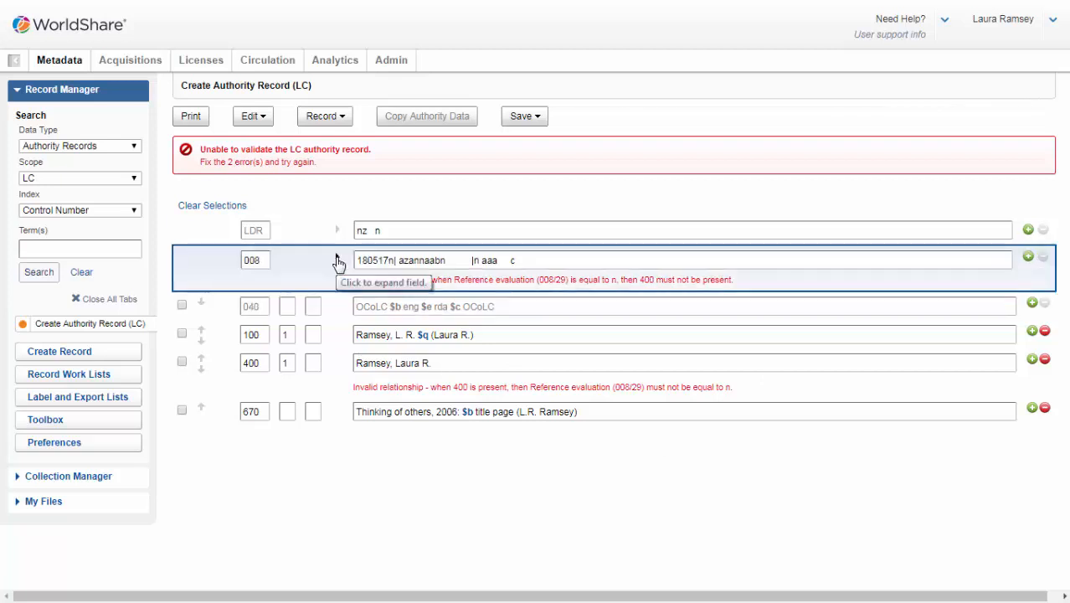
left_click(338, 262)
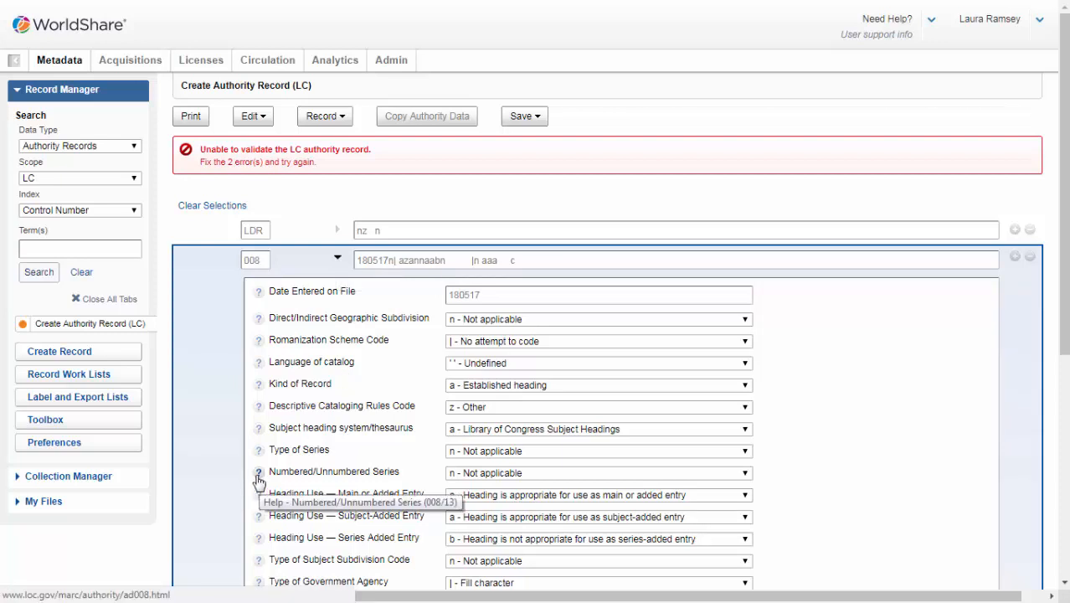
scroll(365, 471, "down", 3)
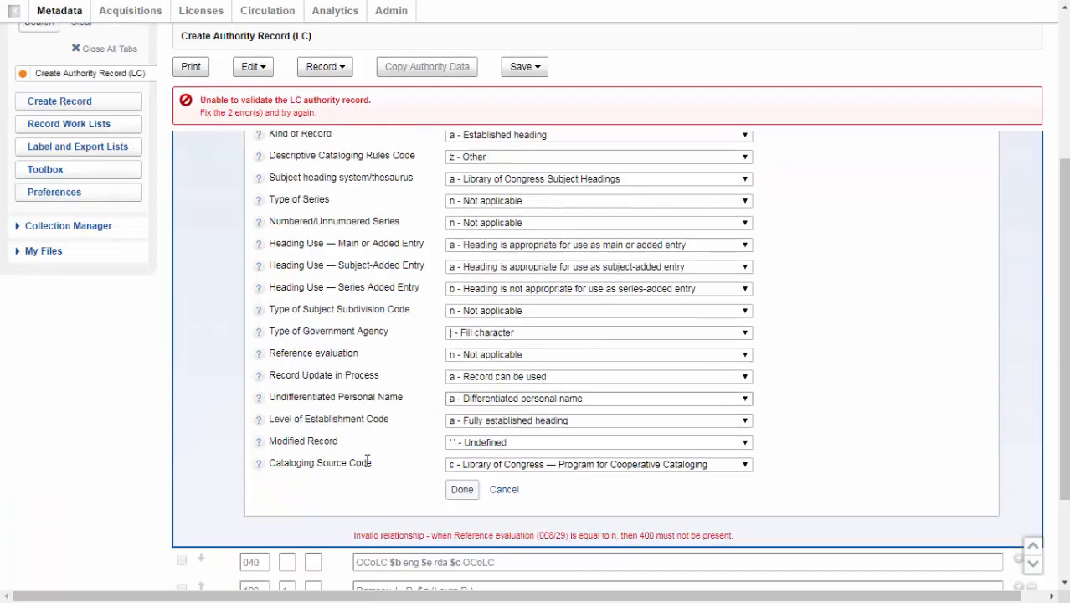
scroll(367, 460, "down", 2)
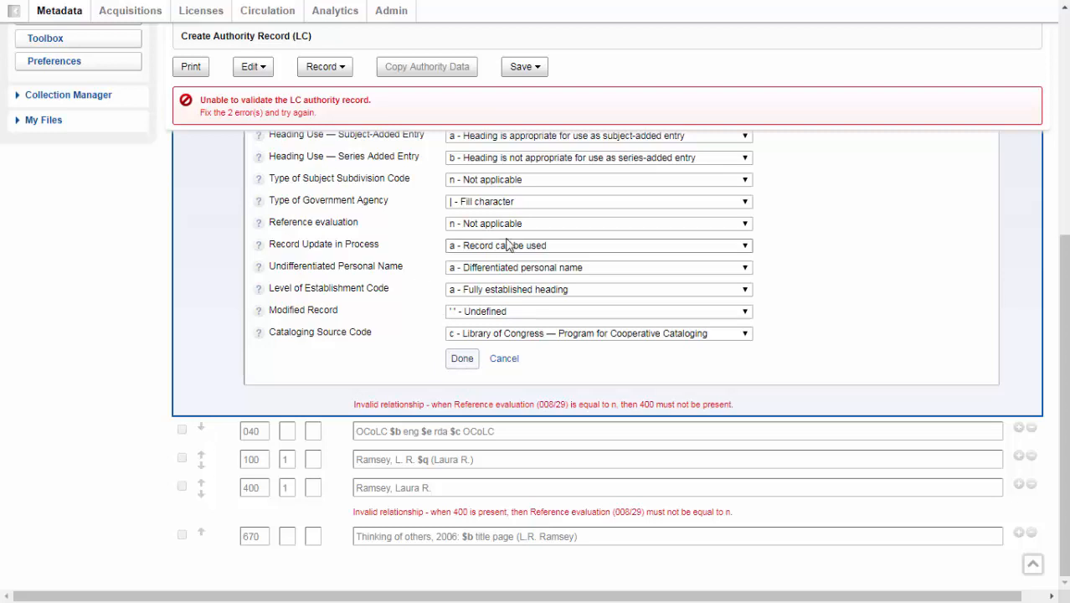
left_click(740, 224)
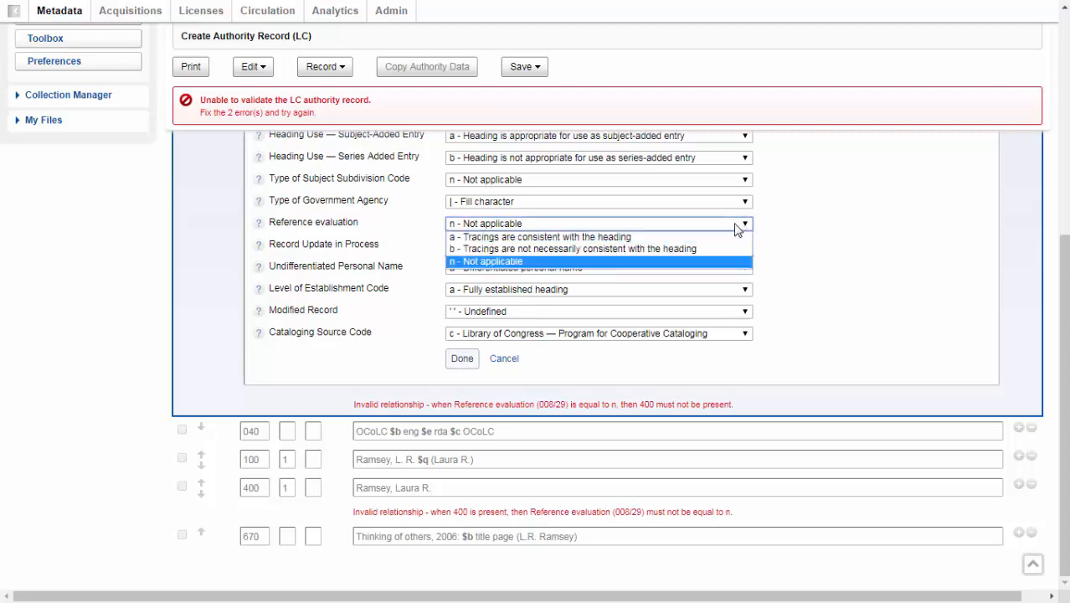
left_click(691, 237)
scroll(778, 242, "up", 5)
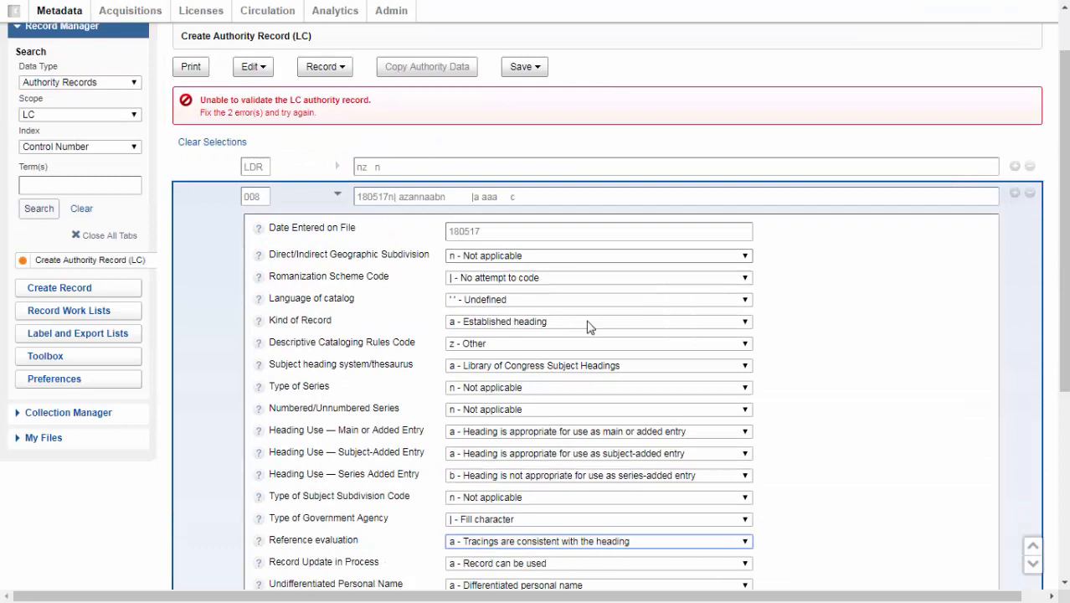
scroll(590, 327, "down", 4)
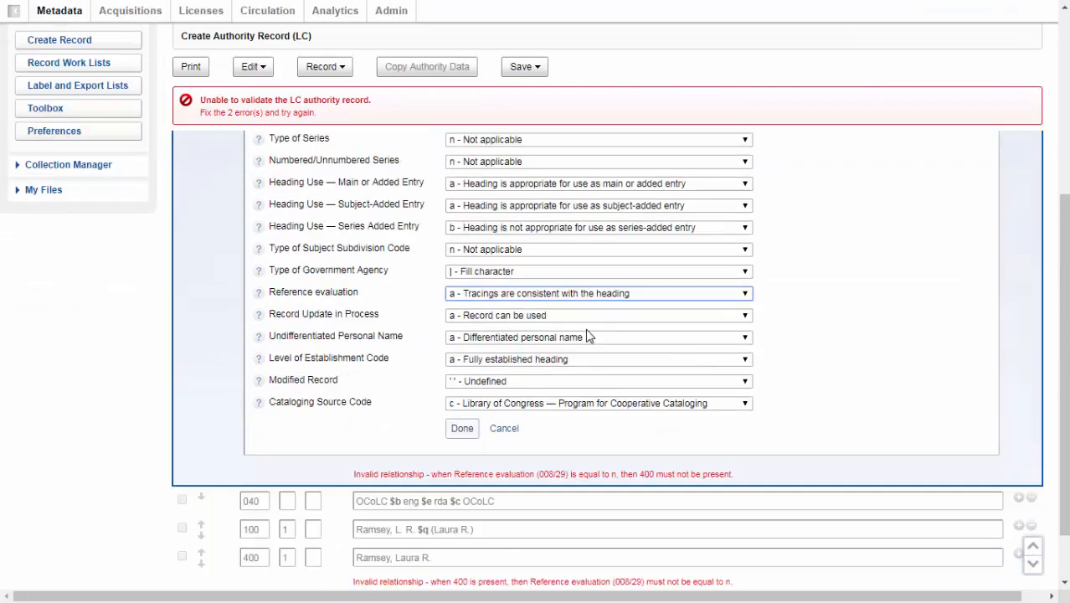
left_click(462, 360)
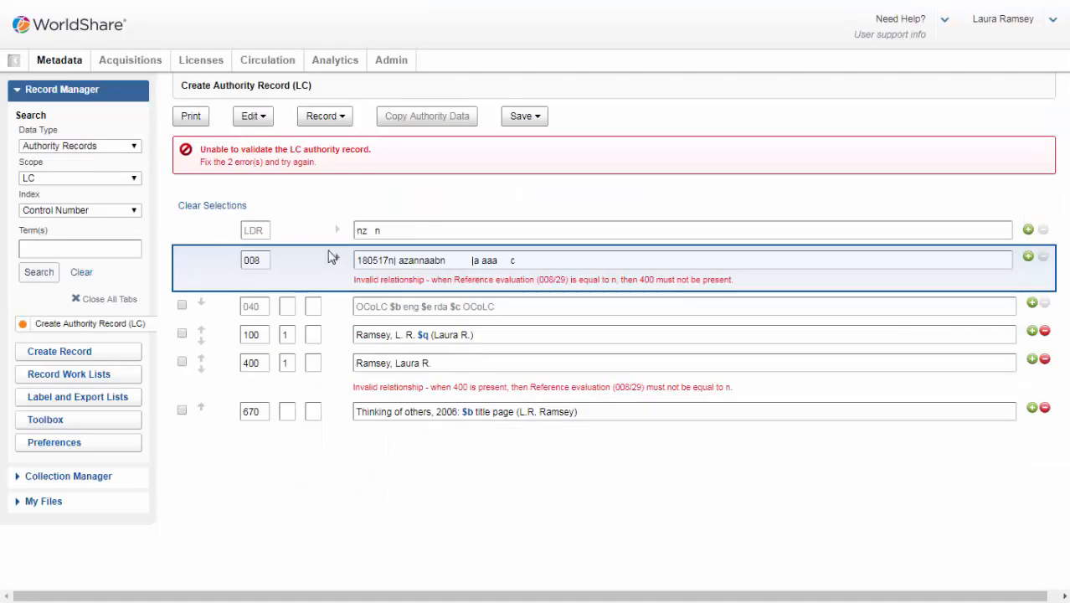
left_click(323, 118)
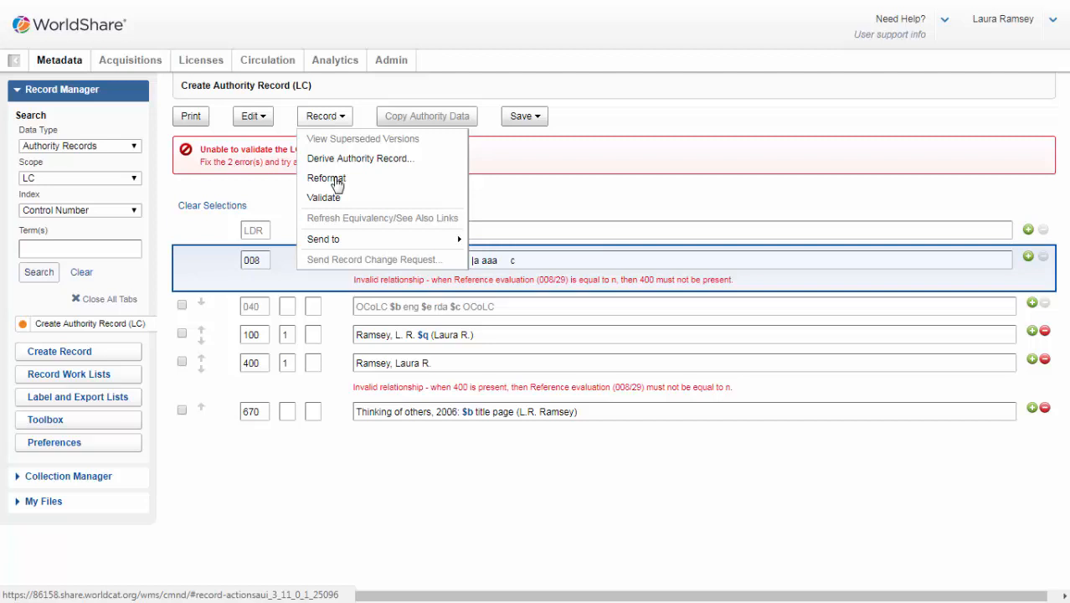
left_click(340, 199)
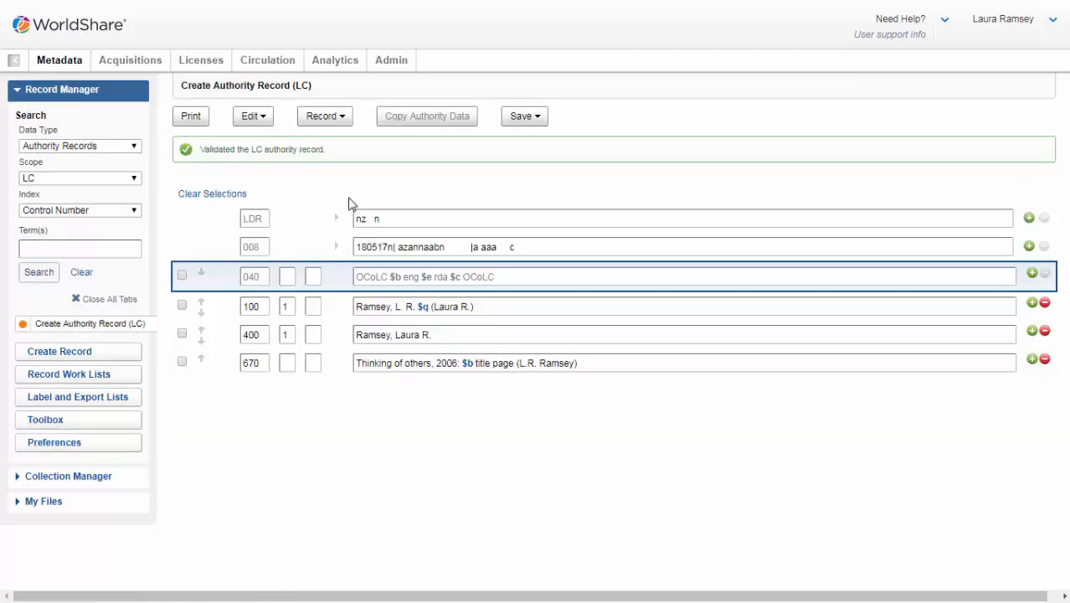
- Look over the field actions and field help options available for the 400 field
left_click(434, 334)
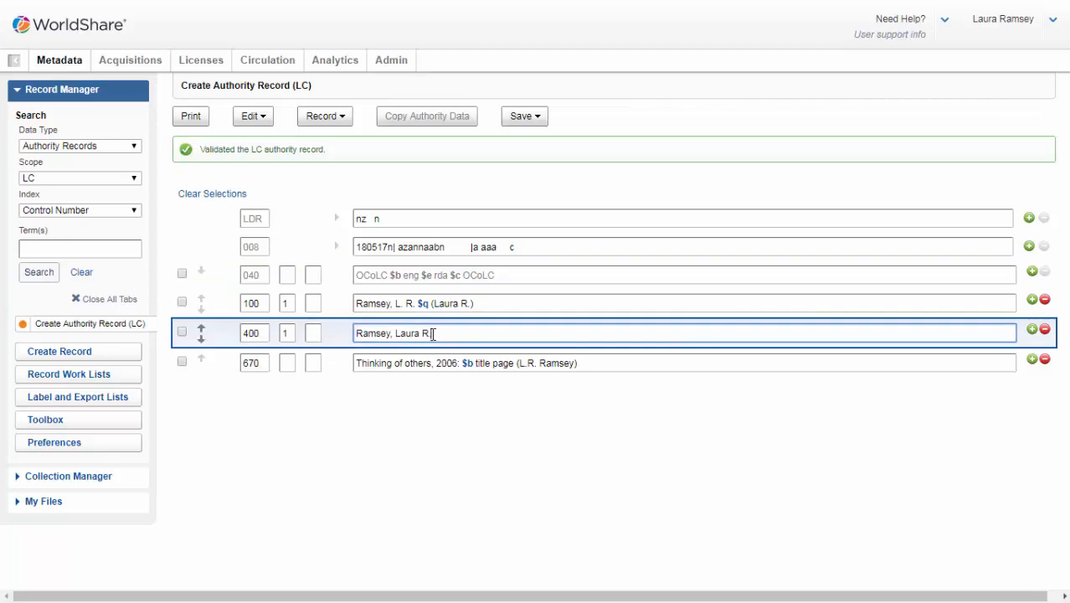
right_click(434, 333)
mouse_move(444, 347)
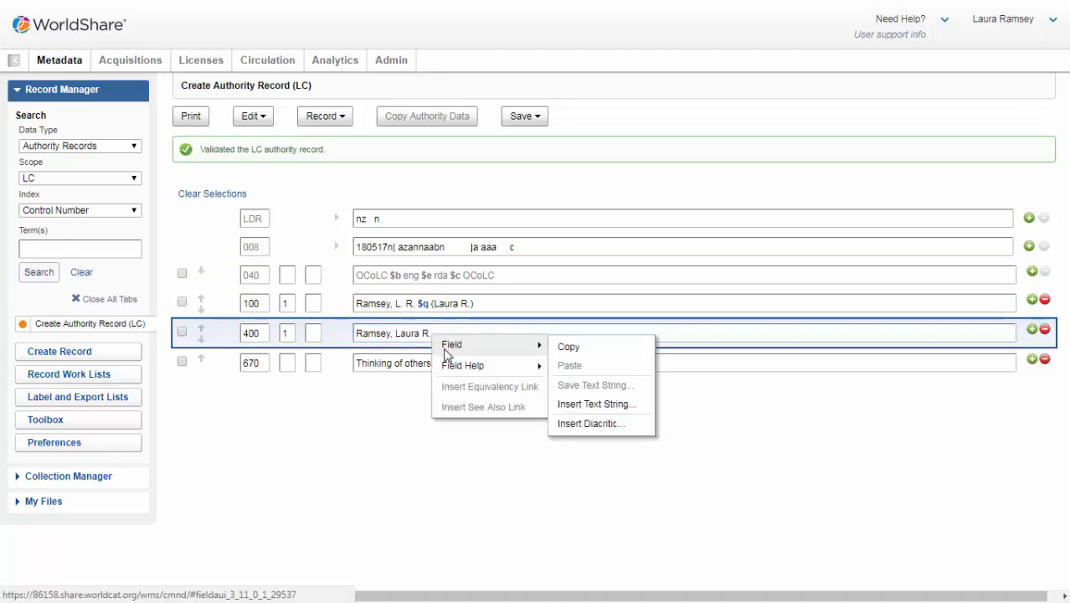
mouse_move(448, 374)
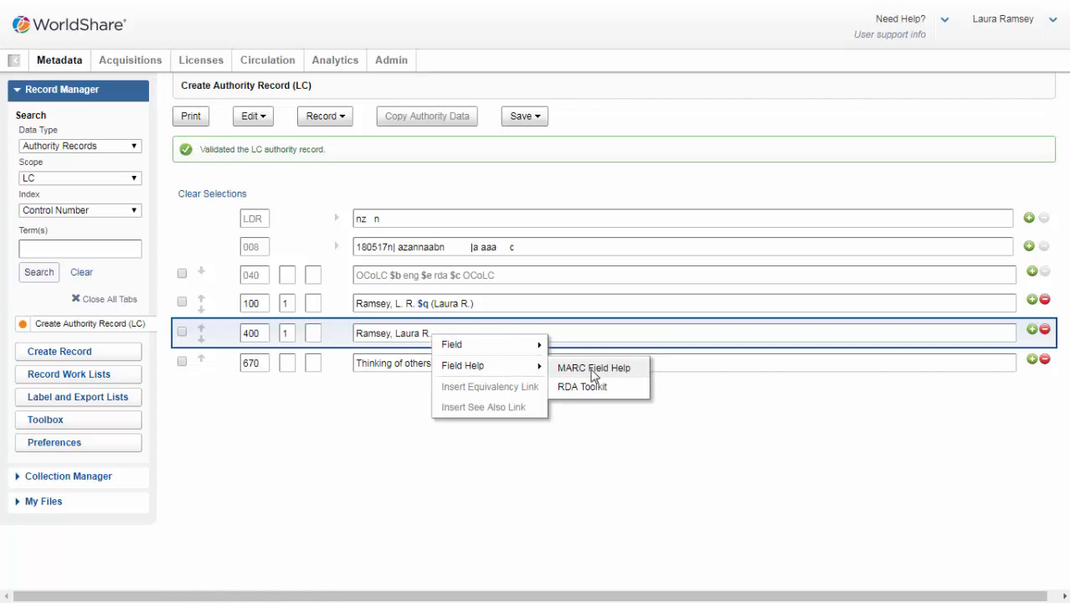
left_click(586, 338)
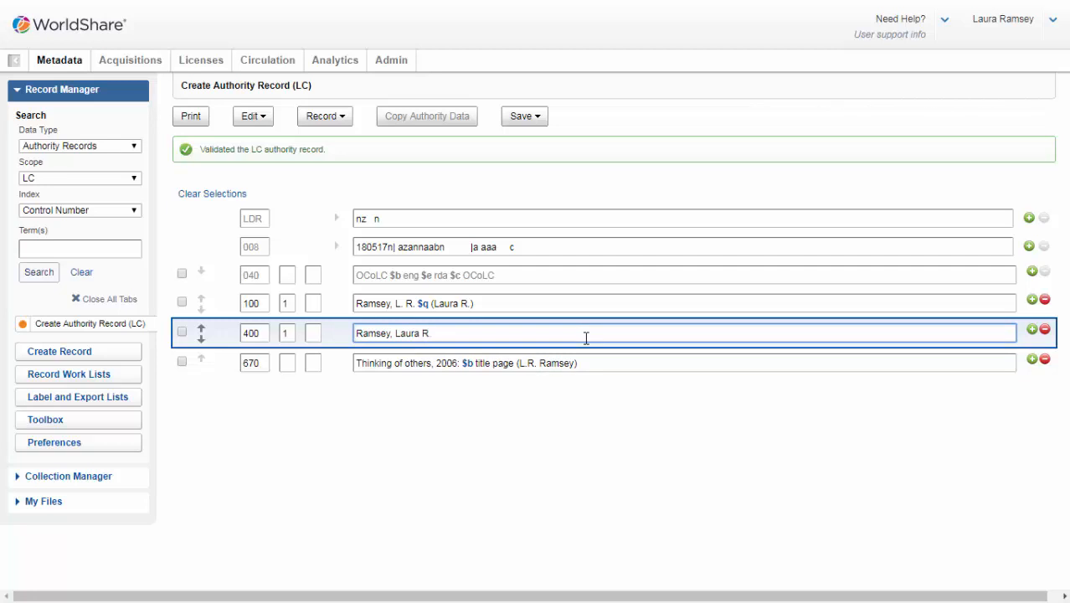
- Save the LC authority record as in-progress with workflow status In Process and My Status "ljr"
left_click(541, 122)
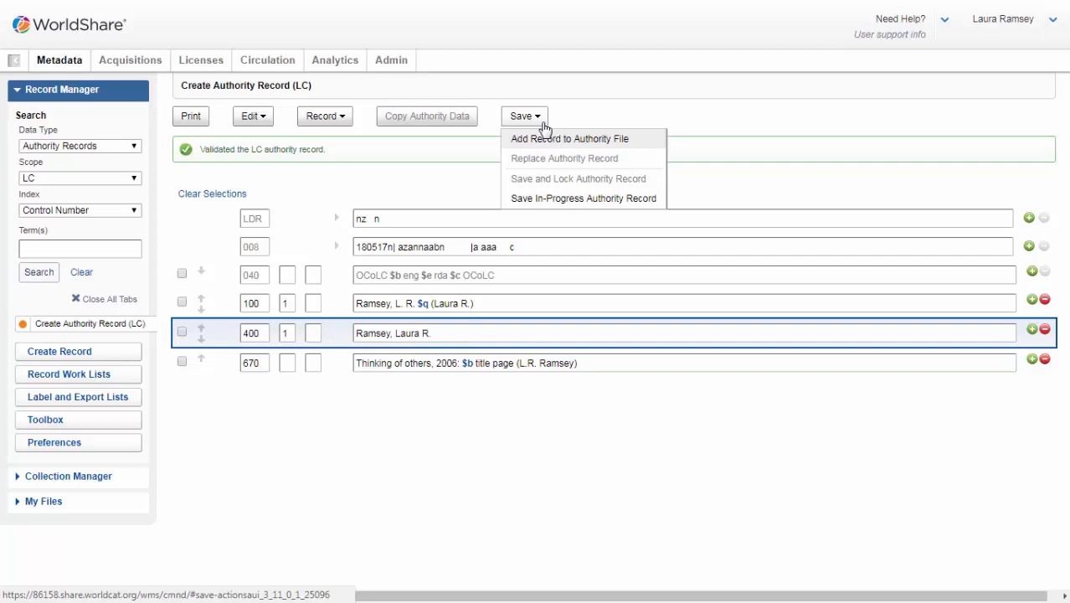
left_click(525, 199)
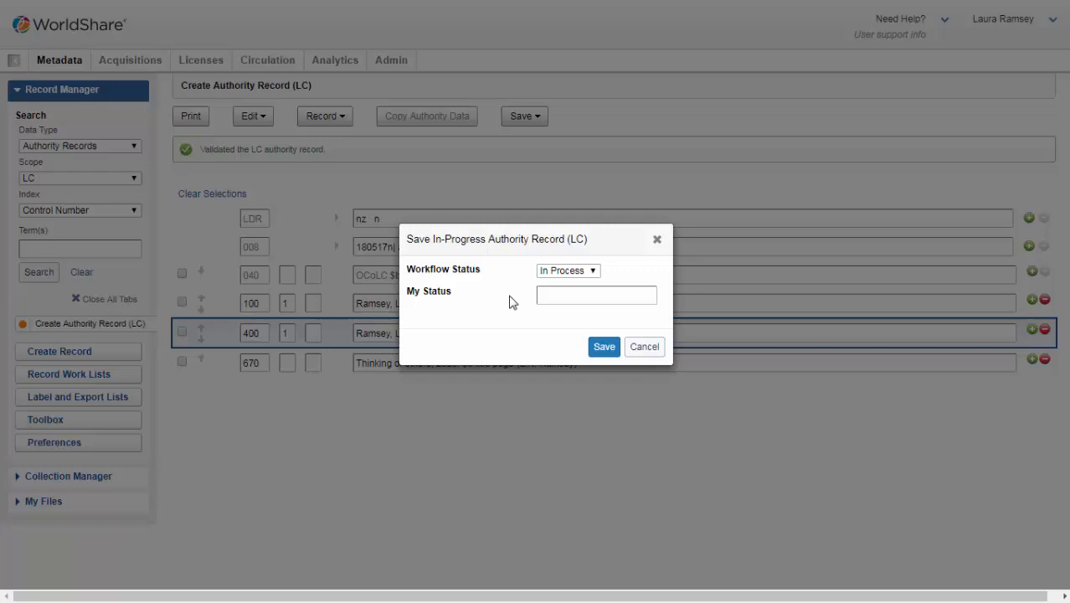
left_click(584, 299)
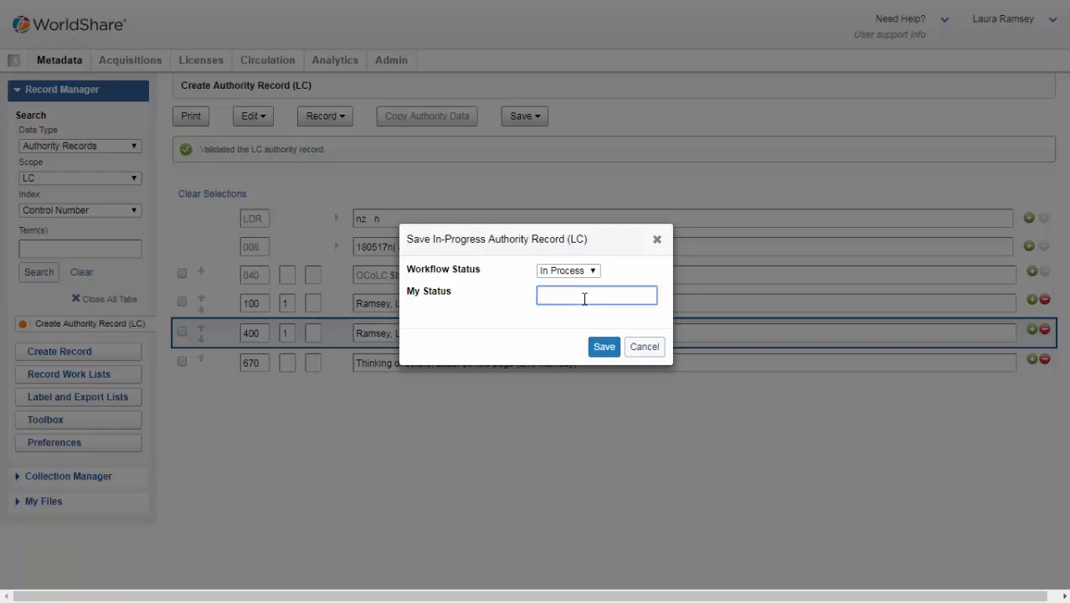
type("ljr")
left_click(604, 347)
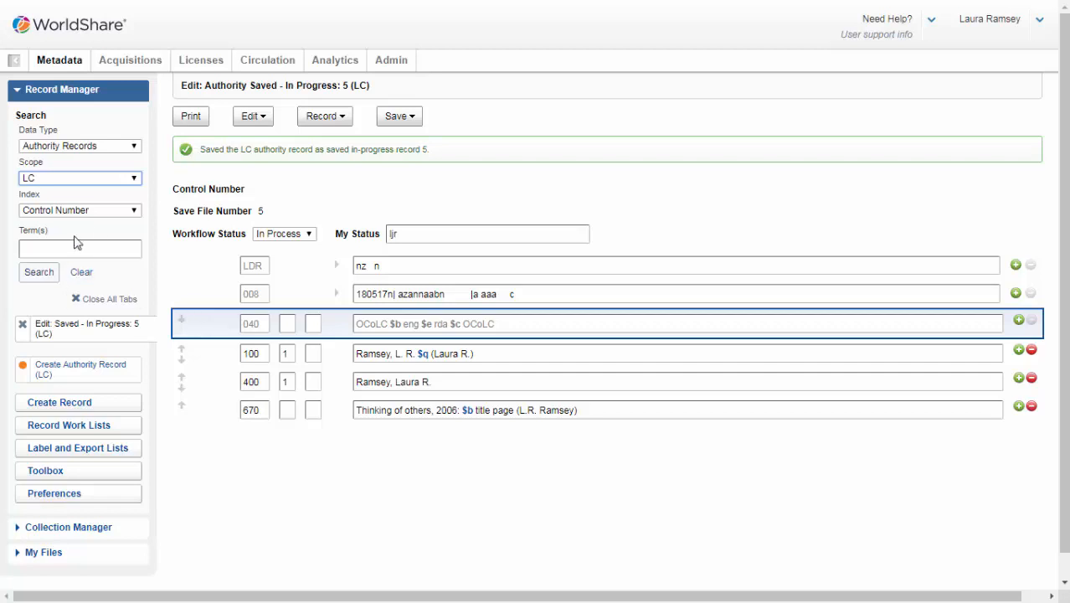
- Set the authority search scope to "LC - Root/Expanded Browse" and the index to Personal Name
left_click(136, 179)
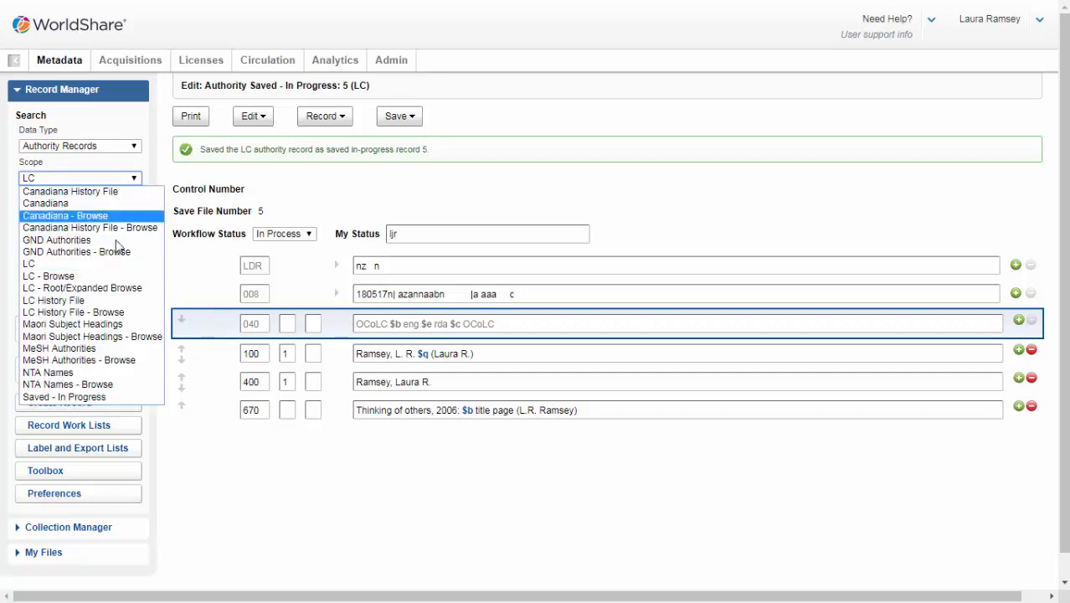
left_click(105, 276)
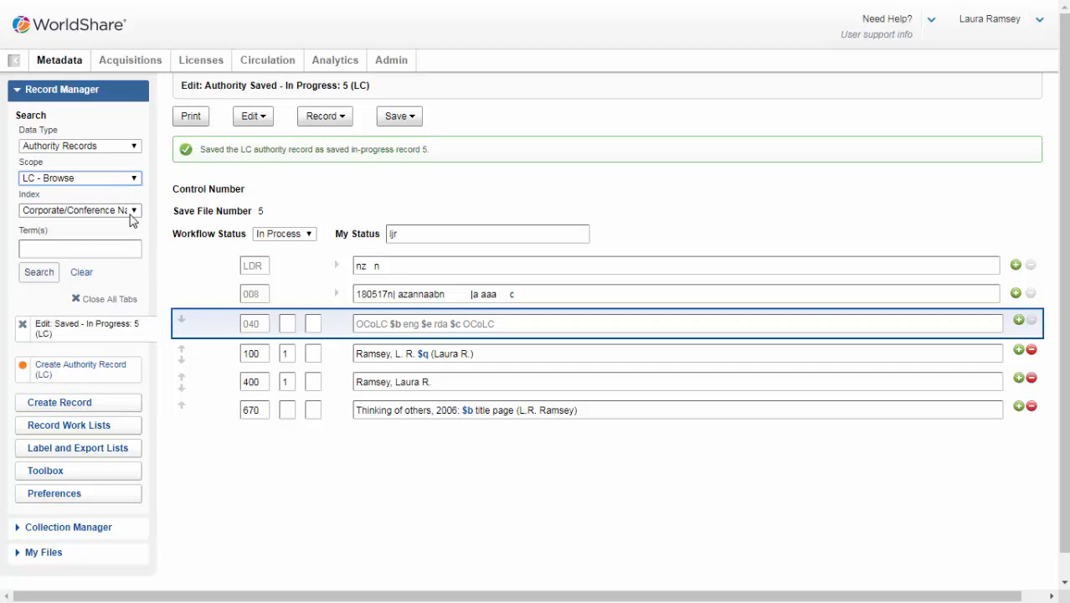
left_click(137, 180)
left_click(109, 288)
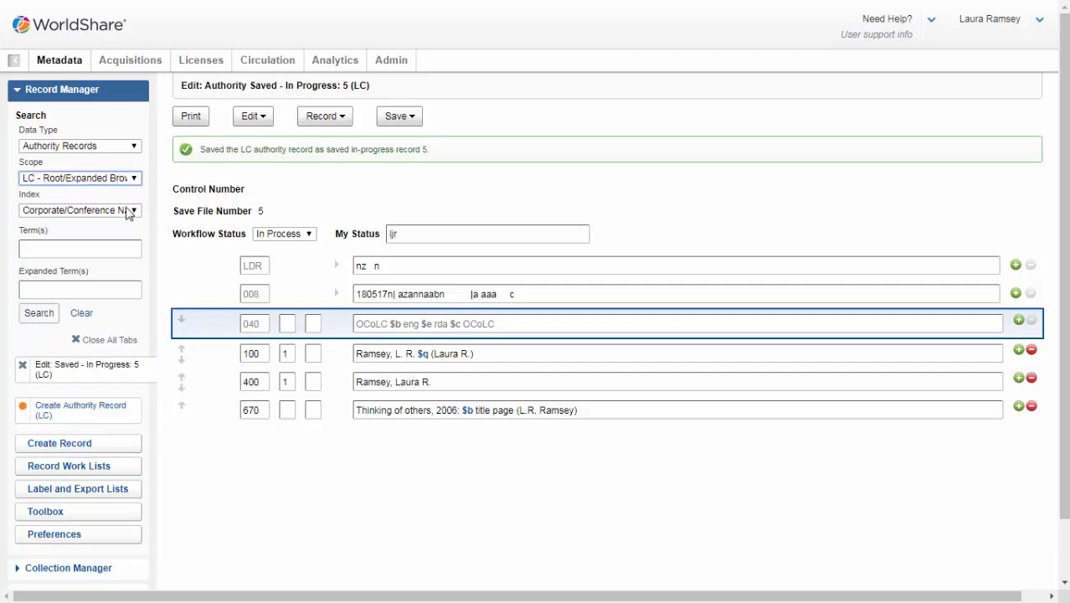
left_click(128, 212)
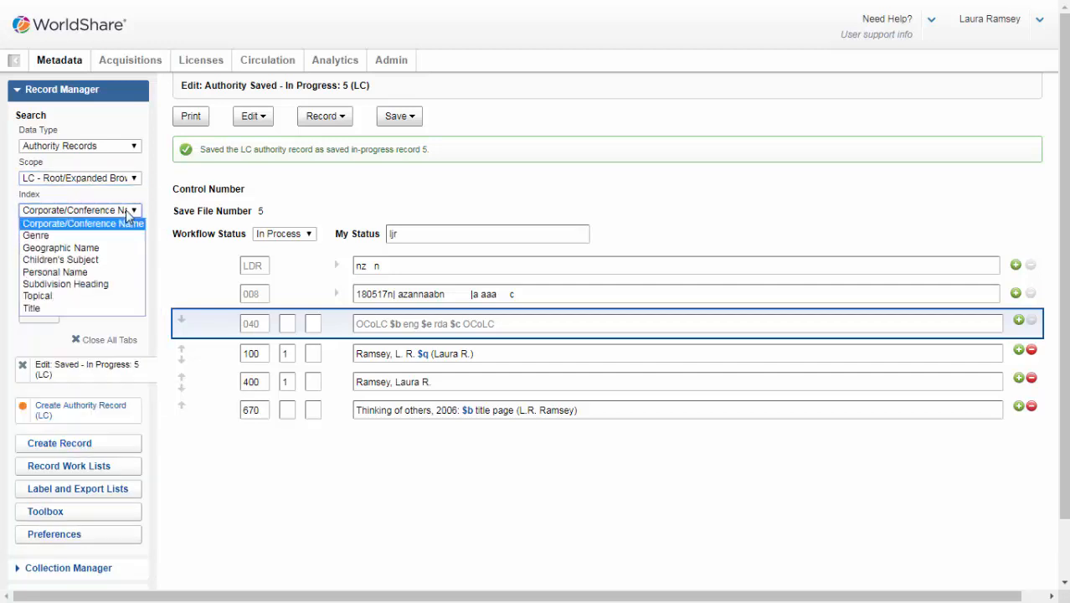
left_click(113, 272)
- Browse for the root term "park, barbara" with the expanded term "junie b jones"
left_click(66, 249)
type("p")
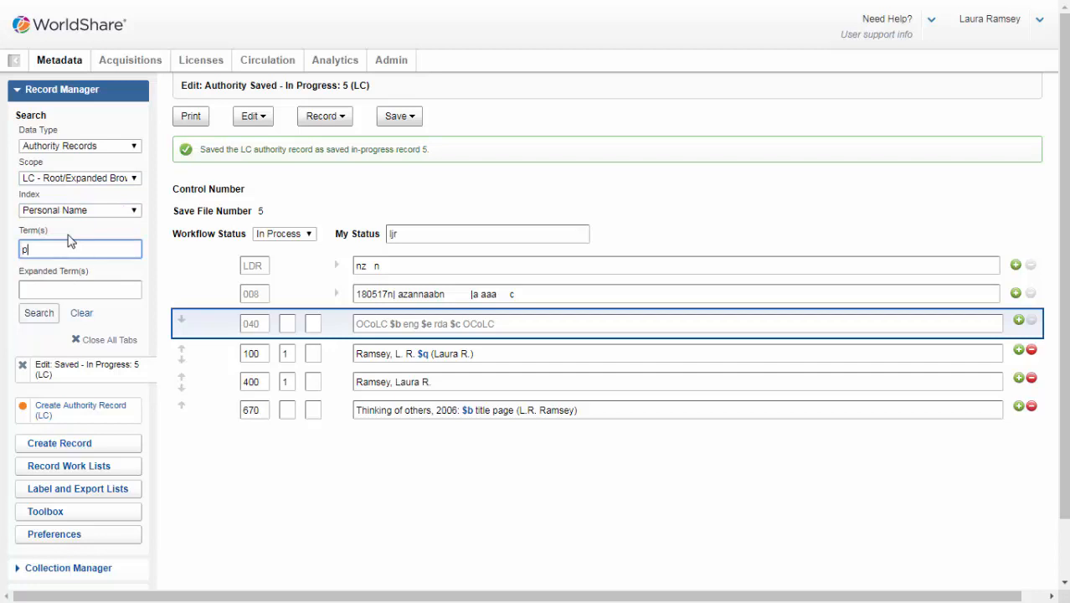
type("ark, barbara")
key("Tab")
type("juni")
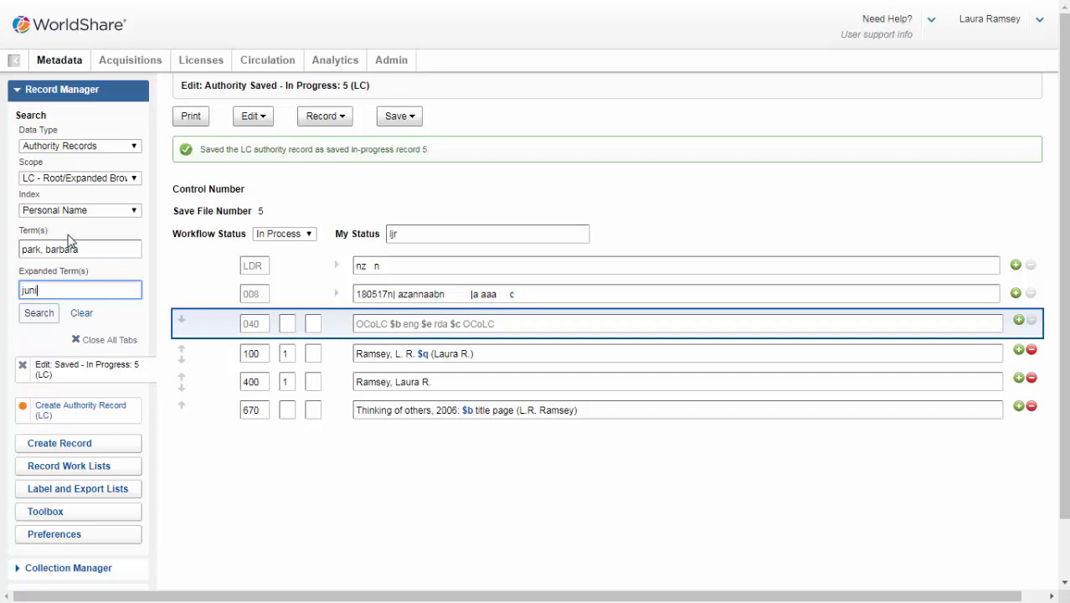
type("e b jones")
key("Return")
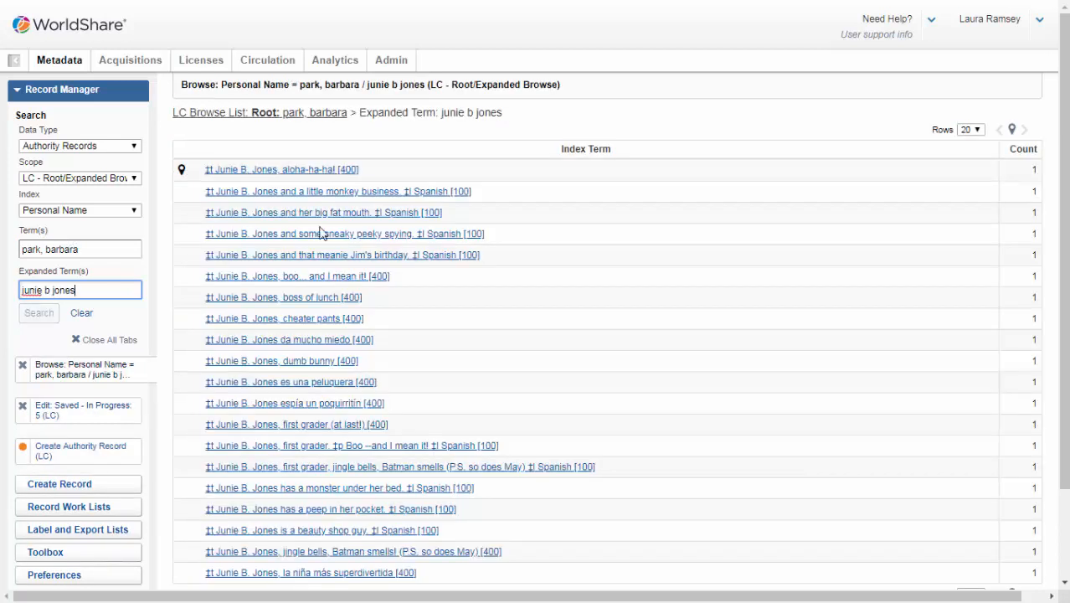
- Open the "Junie B. Jones, aloha-ha-ha!" entry and derive a new LC authority record from it
left_click(306, 170)
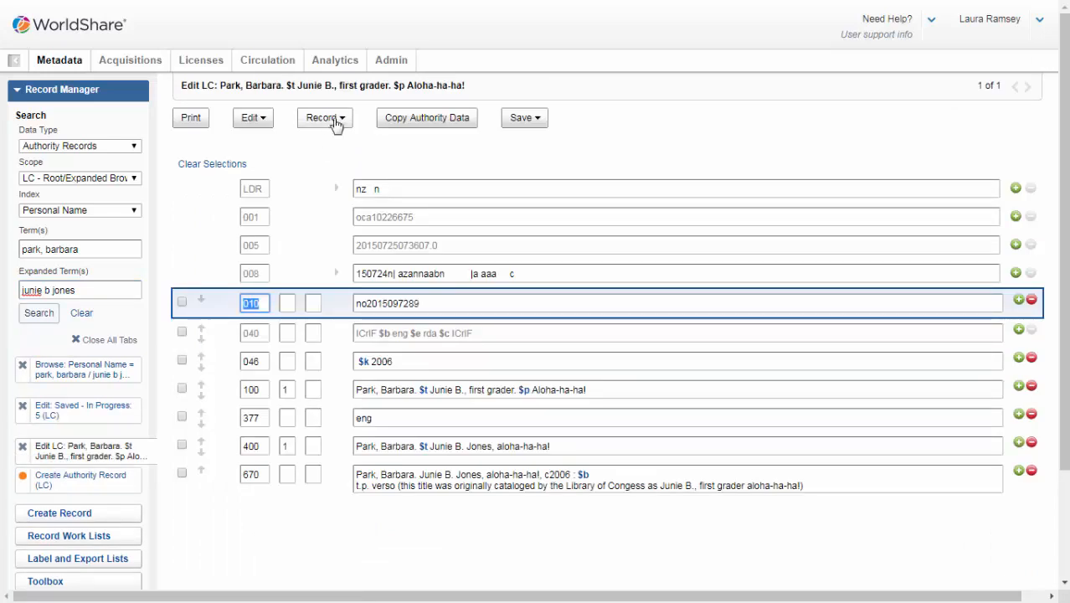
left_click(331, 120)
left_click(339, 162)
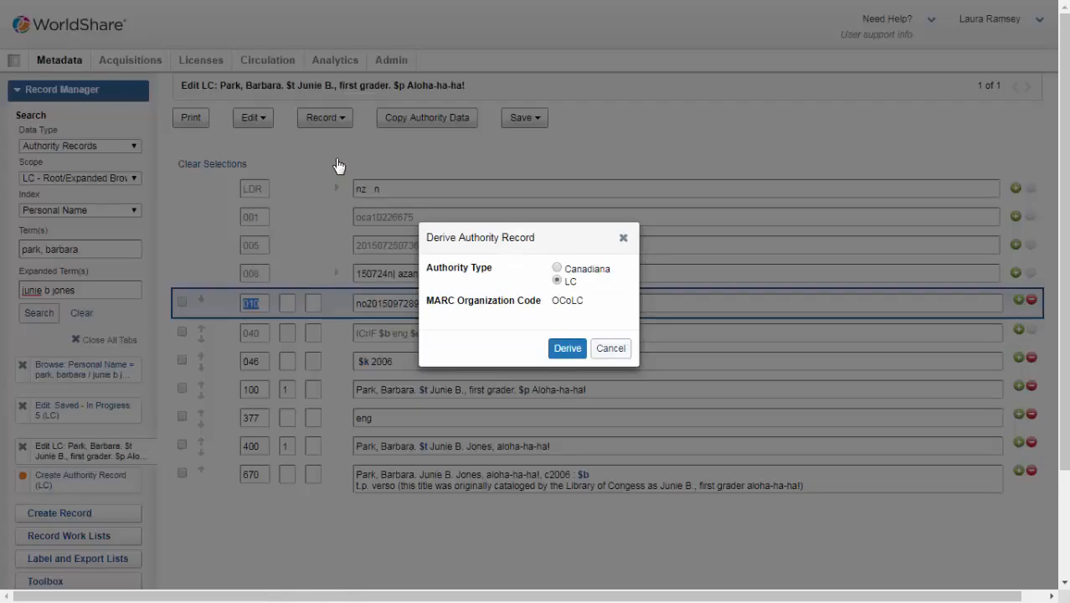
left_click(558, 351)
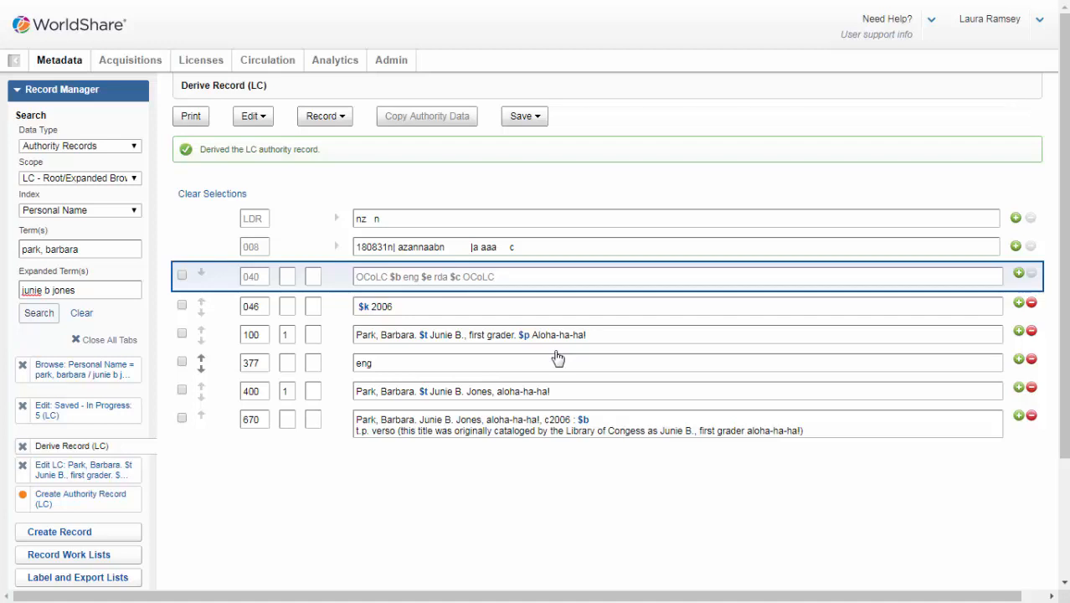
- Validate the derived LC authority record and examine the error reported for its 100 field
left_click(343, 120)
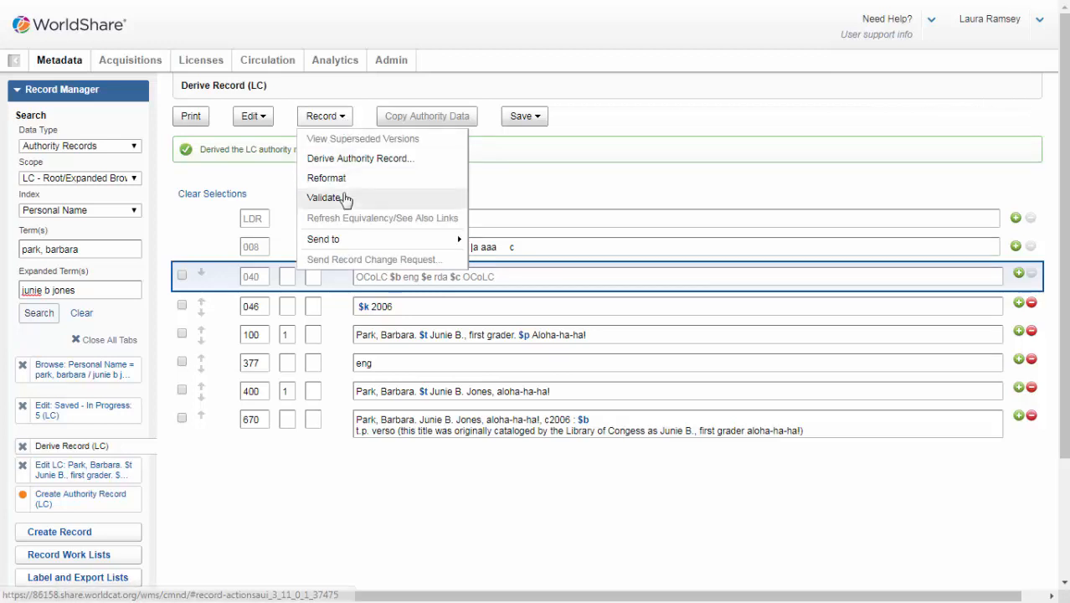
left_click(319, 198)
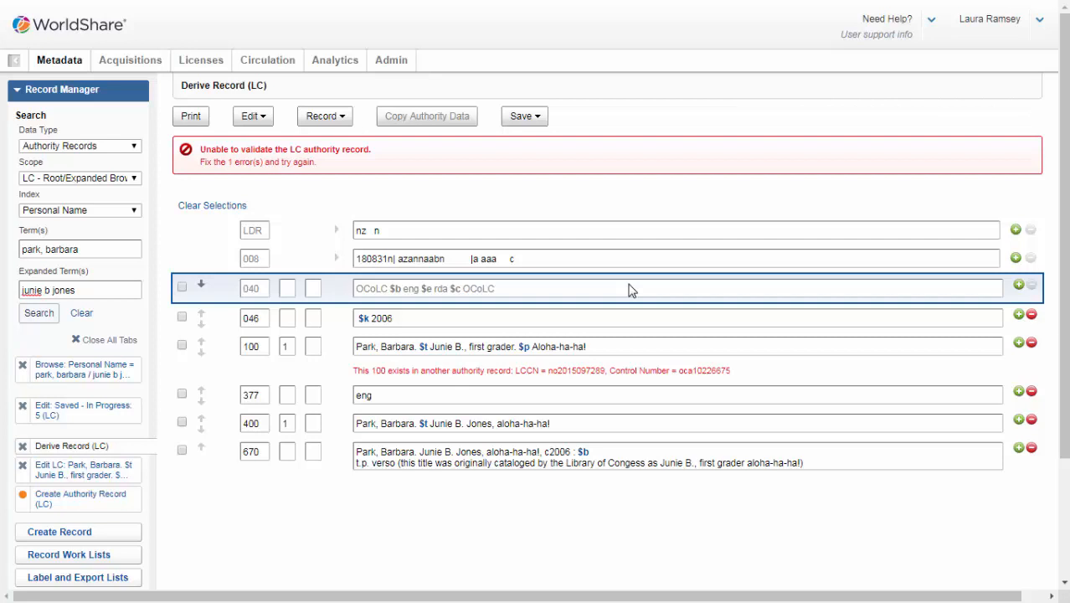
left_click(570, 368)
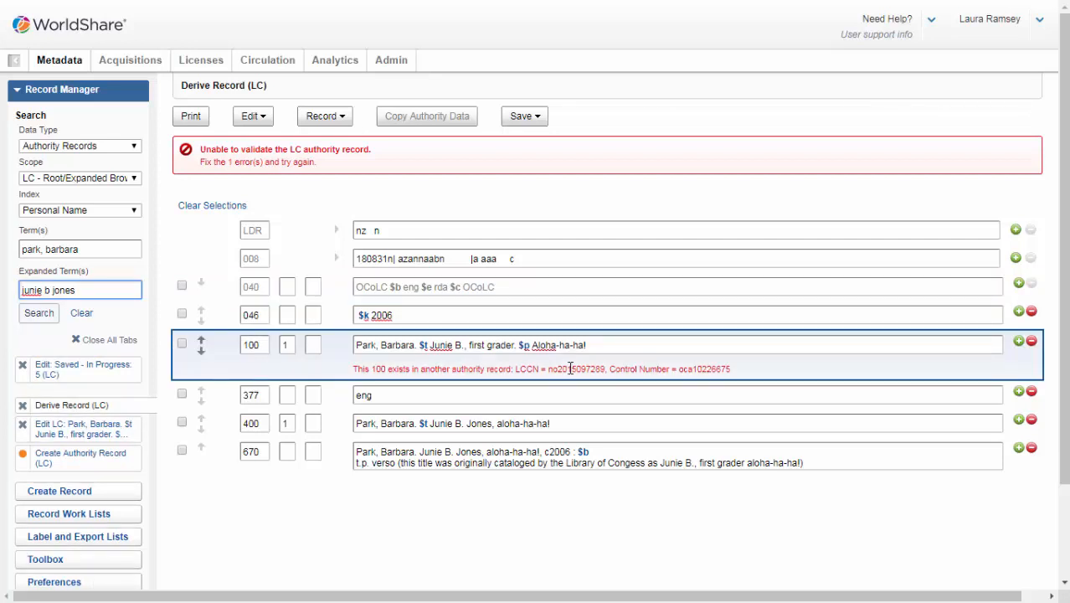
- Browse the "LC - Browse" scope by Personal Name Phrase for "park, barbara"
left_click(127, 180)
left_click(80, 275)
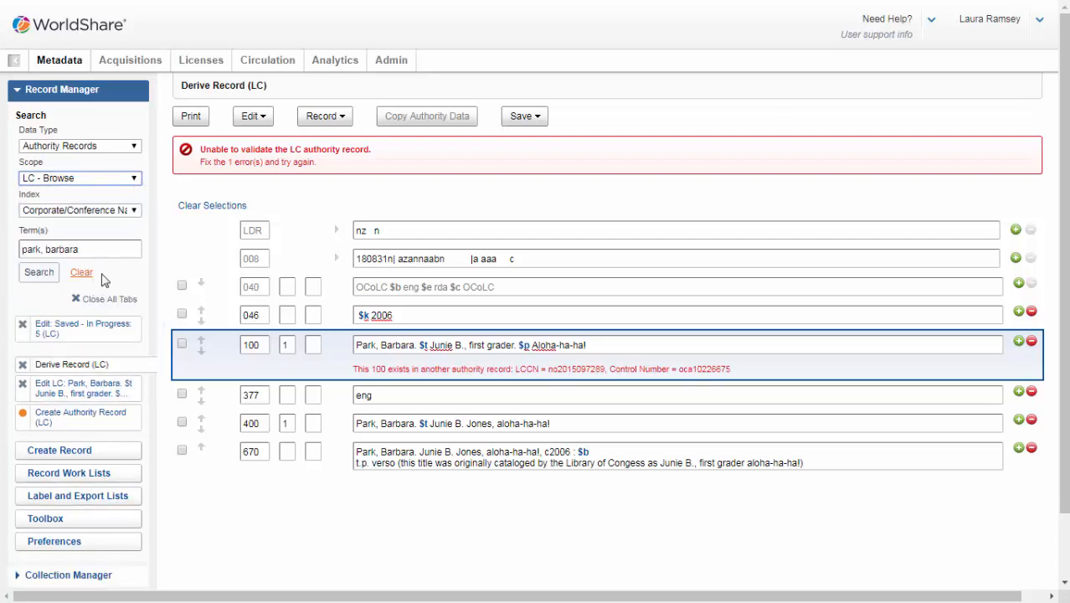
left_click(134, 210)
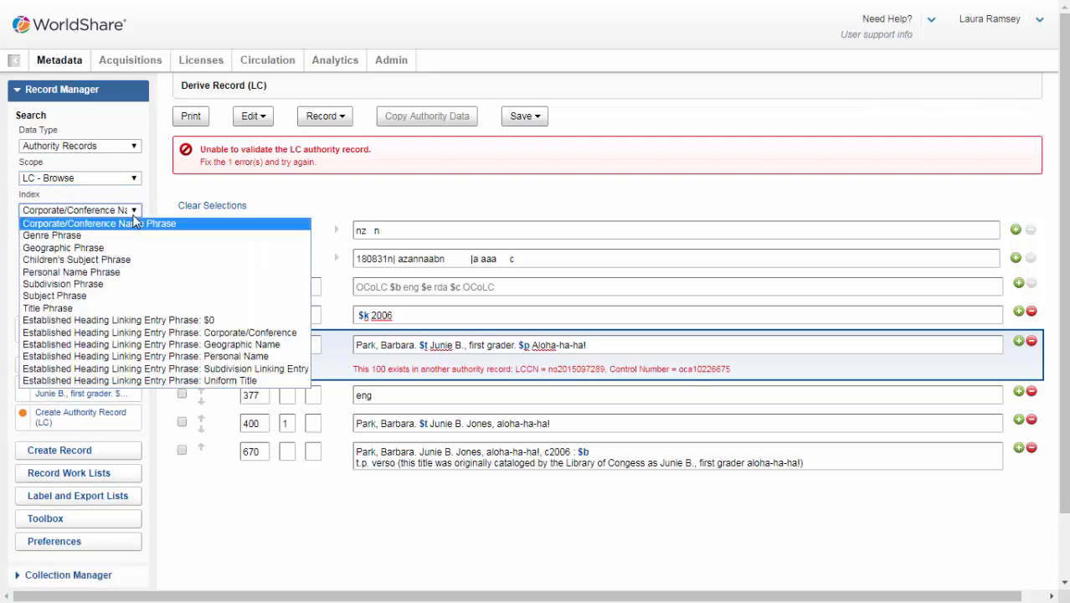
left_click(112, 273)
left_click(40, 272)
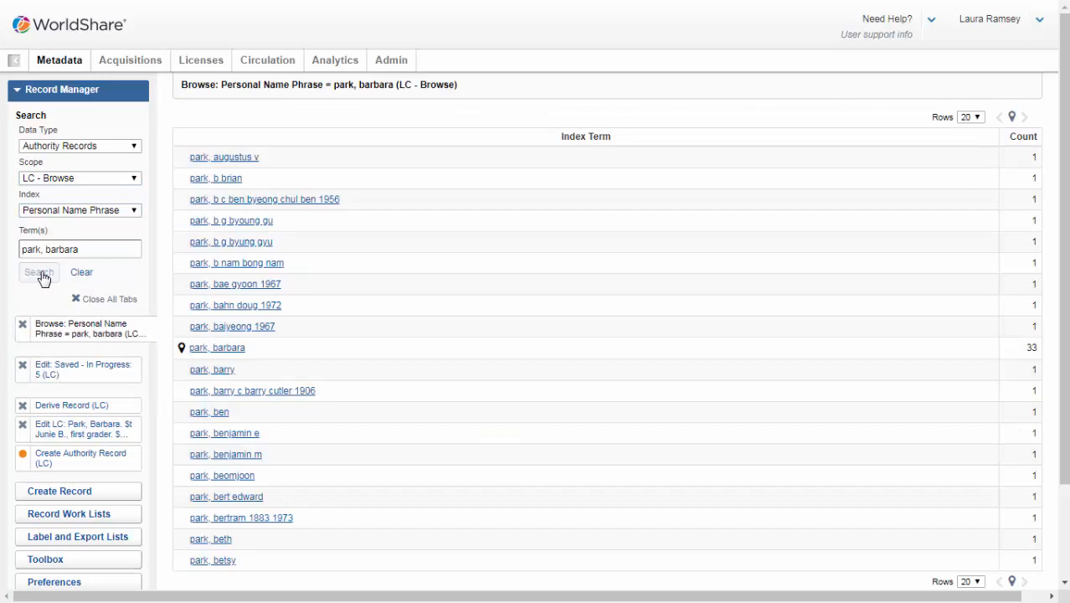
- Open the "park, barbara" entry and derive an LC authority record from the "Park, Barbara. $t Geek chronicles" result
left_click(236, 350)
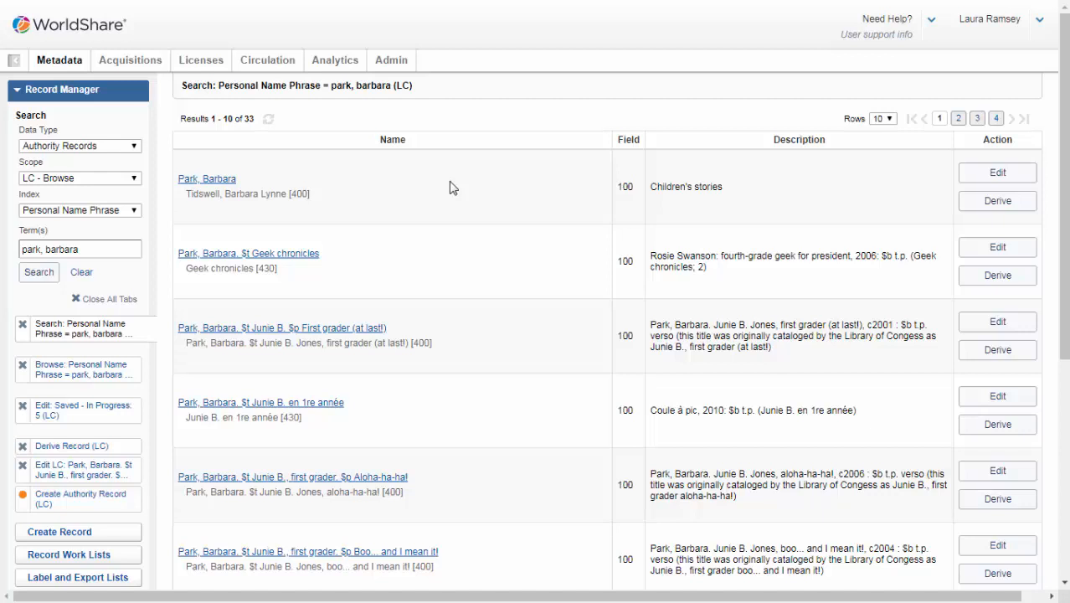
left_click(1009, 283)
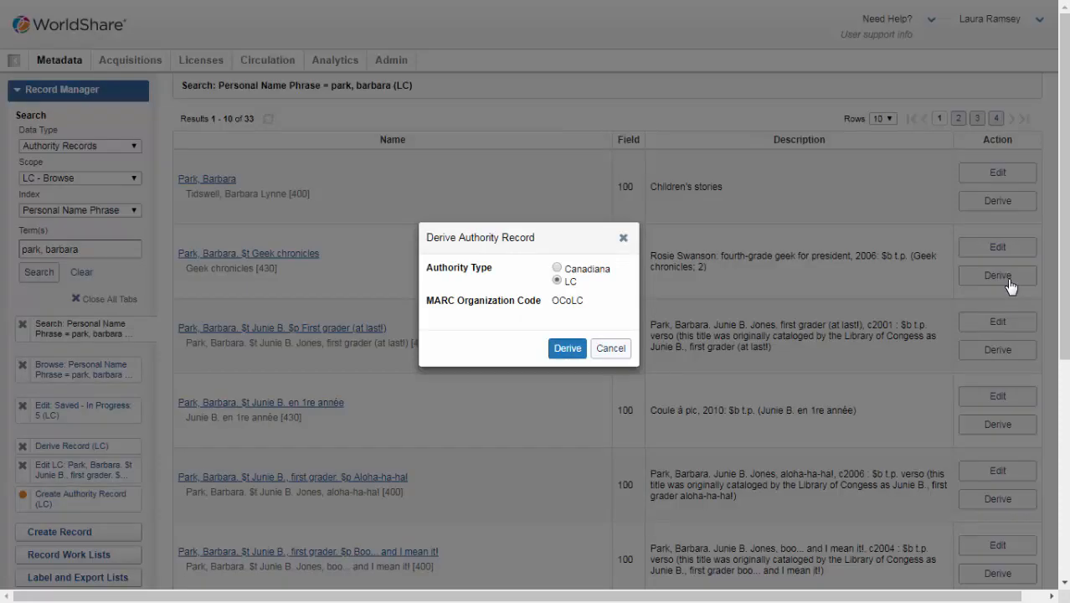
left_click(567, 347)
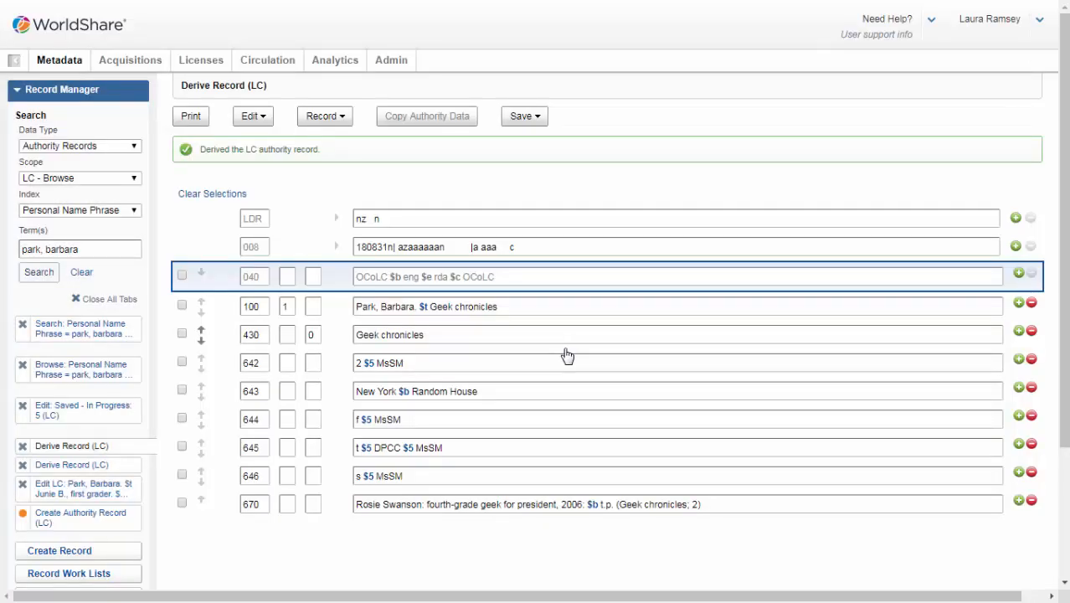
- Append "again" to the 100 field's title, and in field 670 change the year to 2007 and the note to "(Geek chronicles again; 1)"
left_click(513, 306)
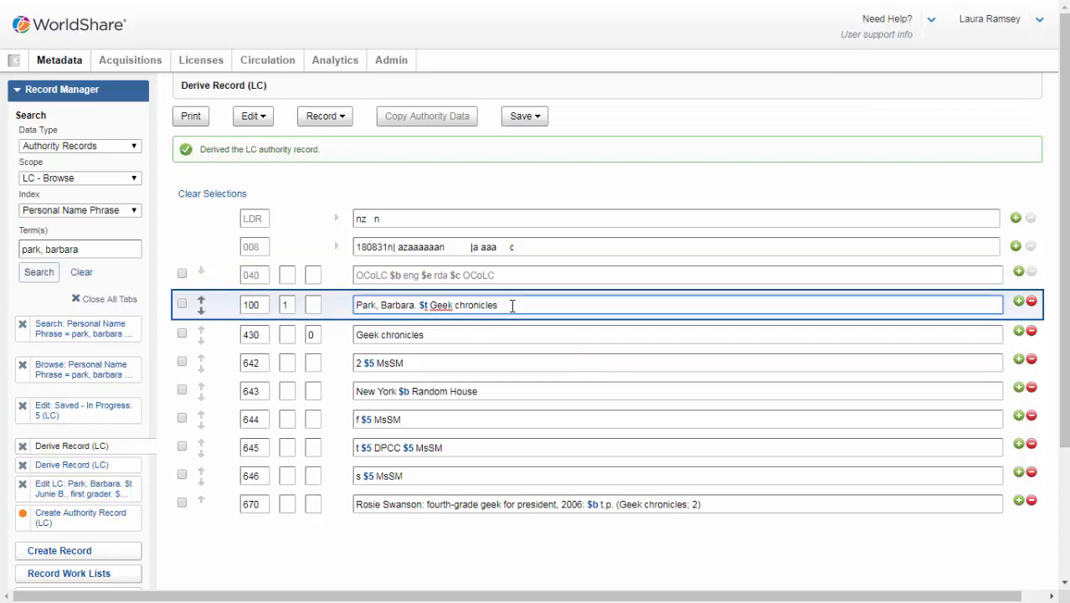
type("again")
left_click(577, 502)
key("BackSpace")
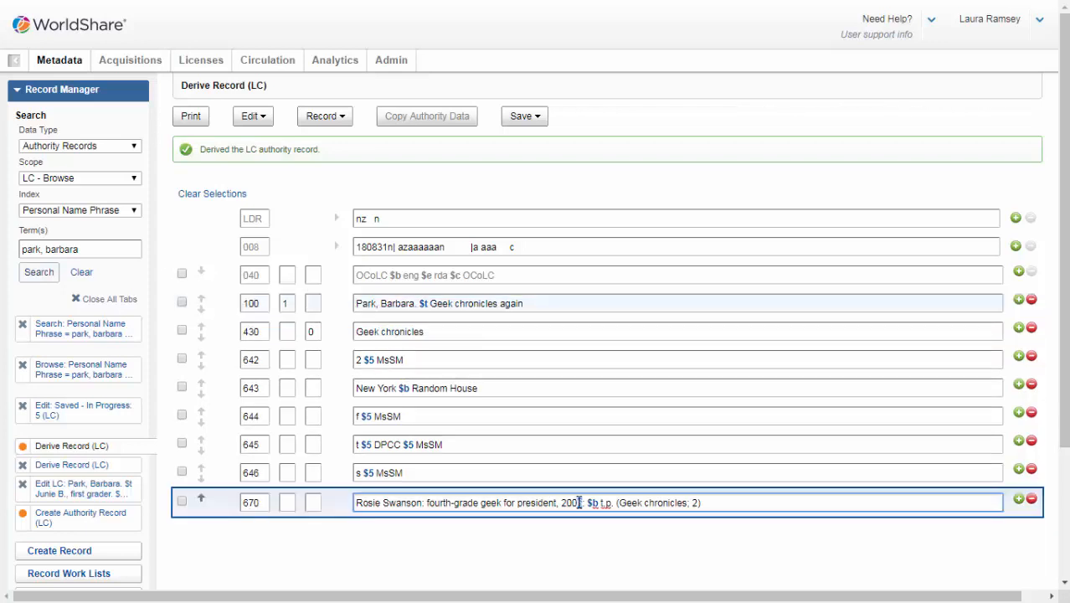
type("7")
key("Right")
key("Right")
key("Right")
key("Right")
key("Right")
key("Right")
key("Right")
key("Right")
key("Right")
key("Right")
key("Right")
key("Right")
key("Right")
key("Right")
key("Right")
key("Right")
key("Right")
key("Right")
key("Right")
key("Right")
key("Right")
key("Delete")
type("again;")
key("Right")
key("shift+Right")
type("1")
- Change the series numbering in field 642 to 1, keeping "$5 MsSM"
left_click(355, 360)
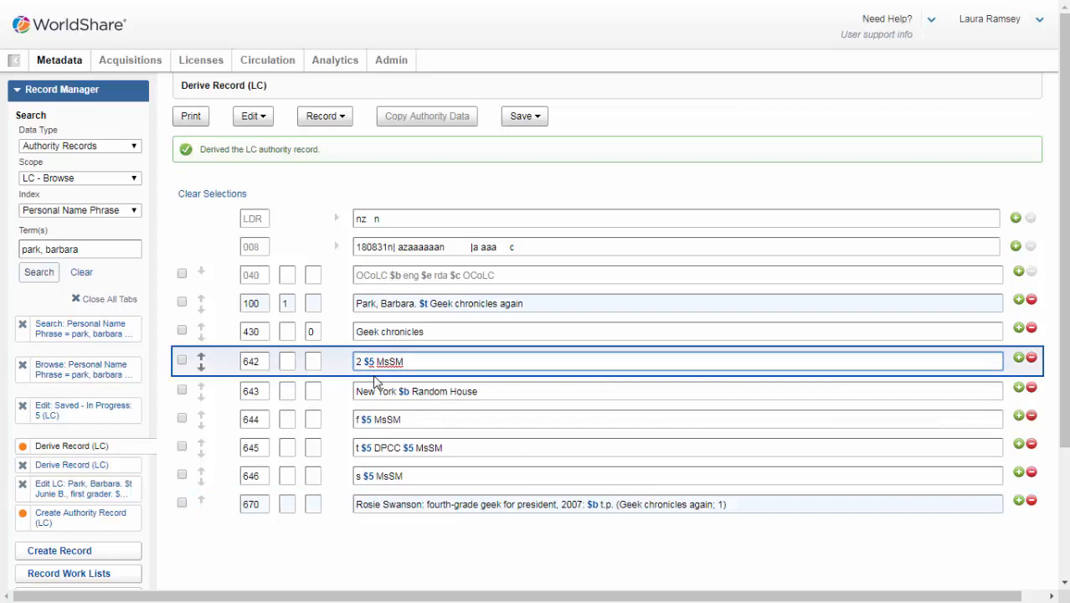
type("1")
key("Delete")
- Save the derived Geek chronicles record as in-progress with workflow status In Process and My Status "ljr"
left_click(538, 121)
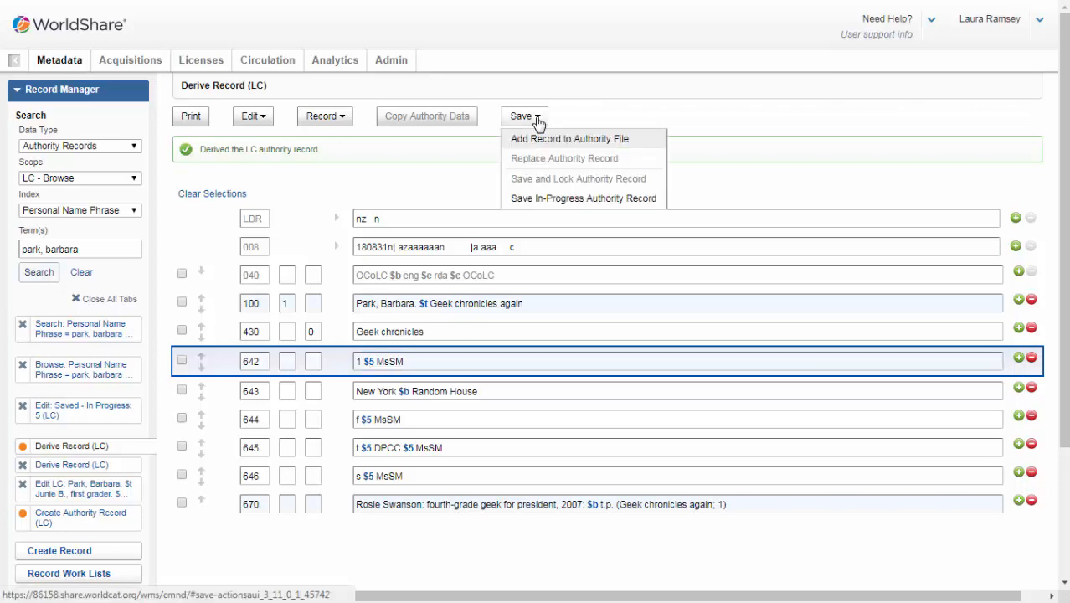
left_click(544, 201)
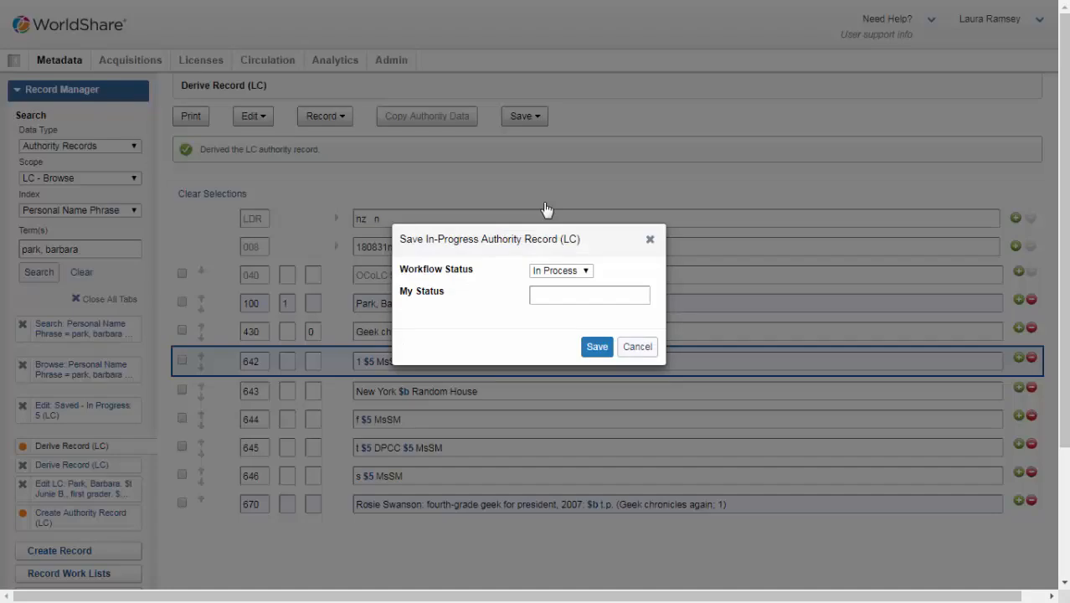
left_click(576, 298)
type("ljr")
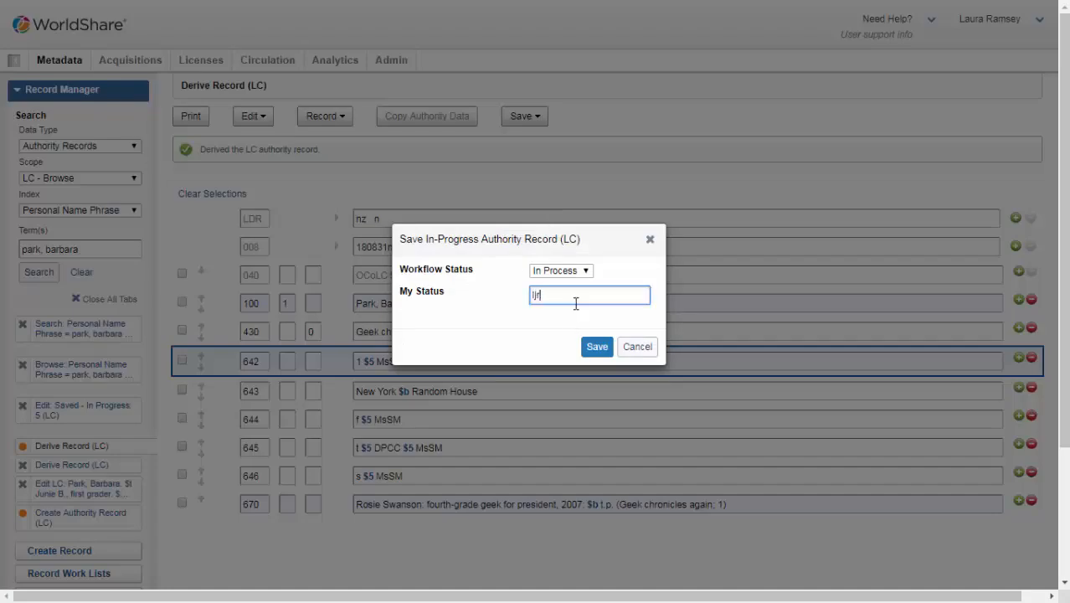
left_click(596, 347)
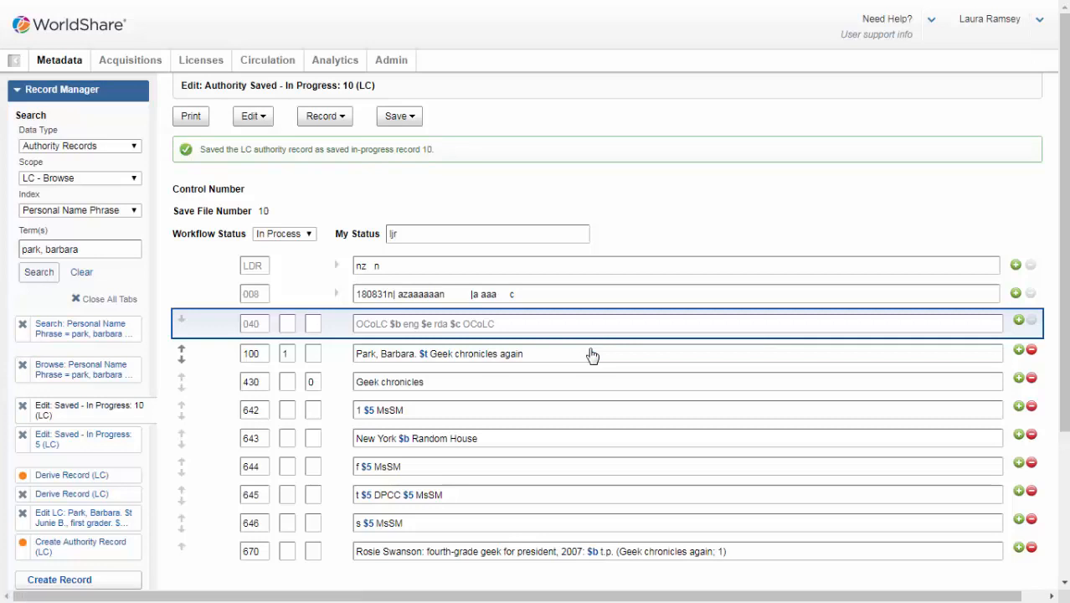